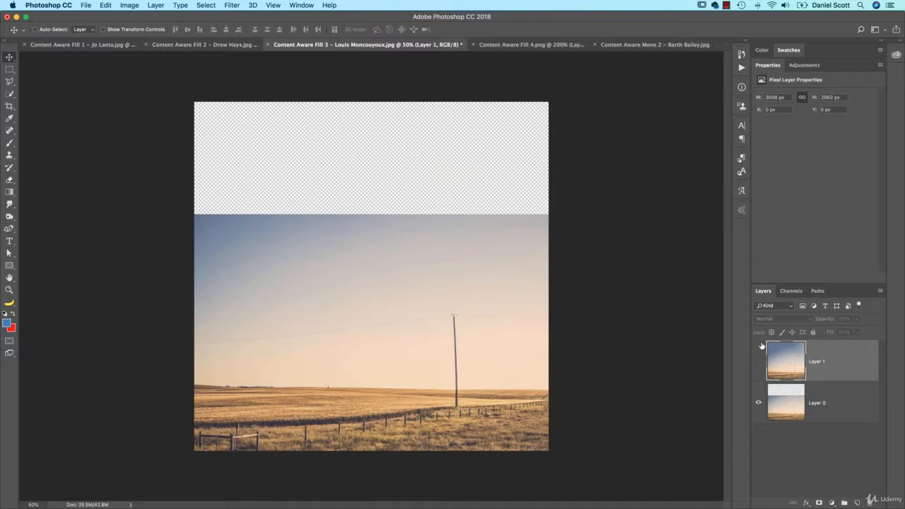
# Toggle Layer 1 in the Content Aware Fill 3, Content Aware Fill 4 and Content Aware Move 2 images to compare before and after.
pyautogui.click(760, 362)
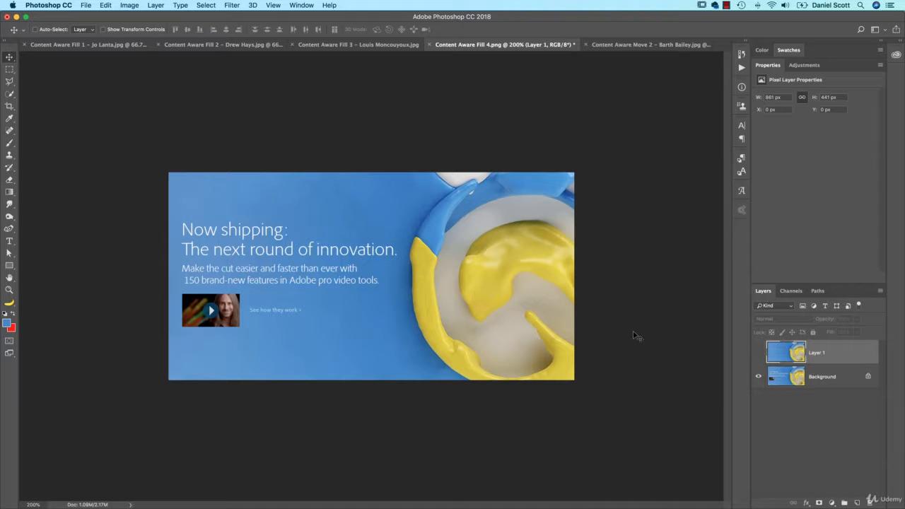
pyautogui.click(760, 353)
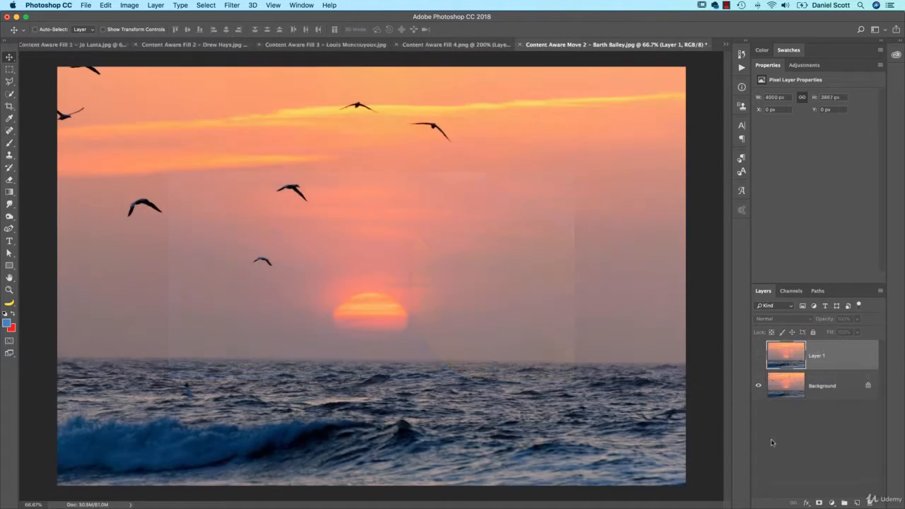
pyautogui.click(757, 355)
pyautogui.click(758, 355)
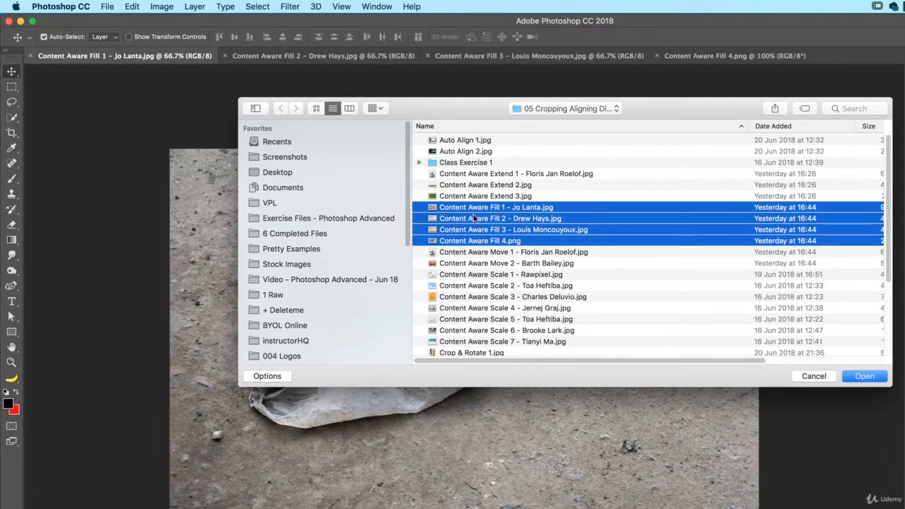
# Dismiss the file dialog, then lasso loosely around the plastic bag in Content Aware Fill 1 and fill the selection with Content-Aware.
pyautogui.click(809, 377)
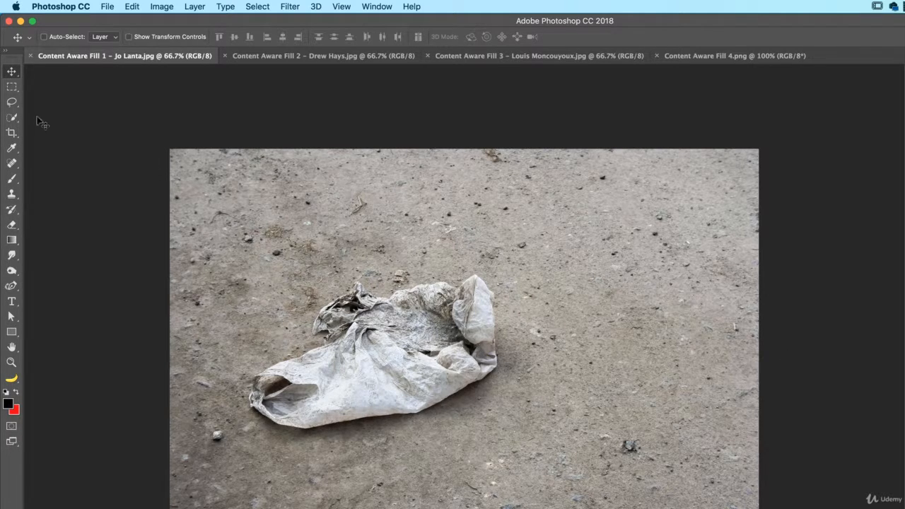
pyautogui.click(12, 104)
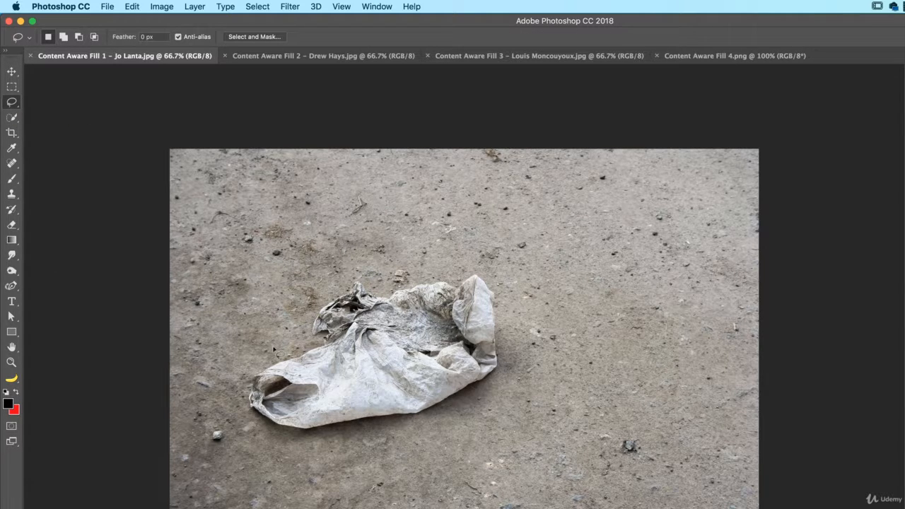
pyautogui.moveTo(327, 286)
pyautogui.mouseDown()
pyautogui.moveTo(291, 335)
pyautogui.moveTo(251, 350)
pyautogui.moveTo(235, 379)
pyautogui.moveTo(229, 404)
pyautogui.moveTo(278, 466)
pyautogui.moveTo(406, 452)
pyautogui.moveTo(470, 429)
pyautogui.moveTo(528, 389)
pyautogui.moveTo(538, 344)
pyautogui.moveTo(497, 257)
pyautogui.moveTo(452, 248)
pyautogui.moveTo(331, 289)
pyautogui.mouseUp()
pyautogui.click(131, 6)
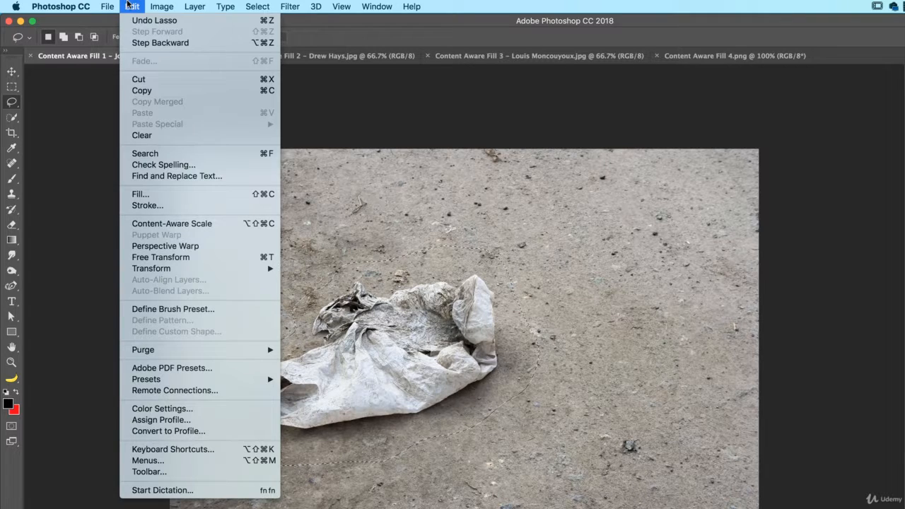
pyautogui.click(147, 195)
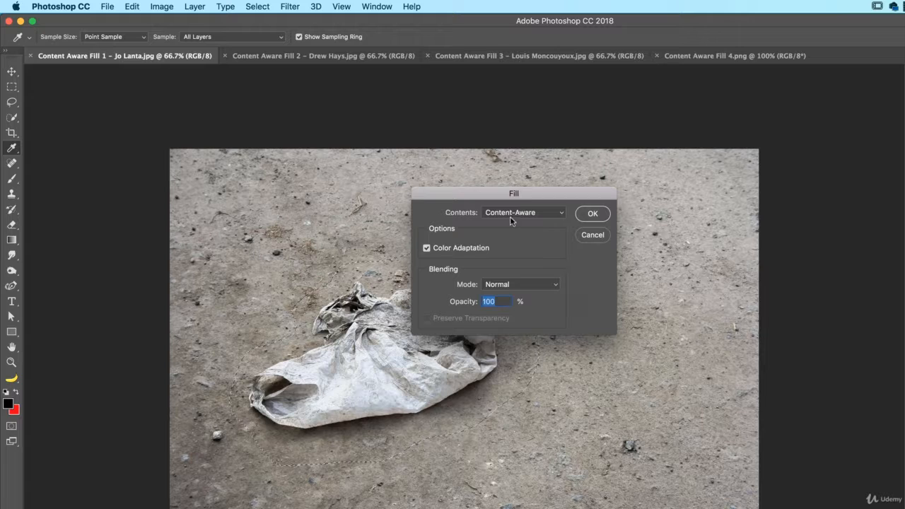
pyautogui.click(595, 214)
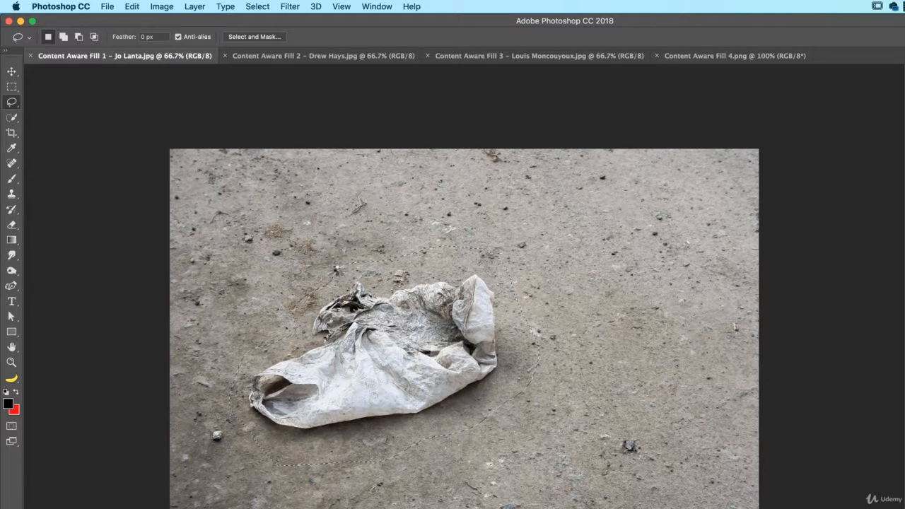
pyautogui.press('super+d')
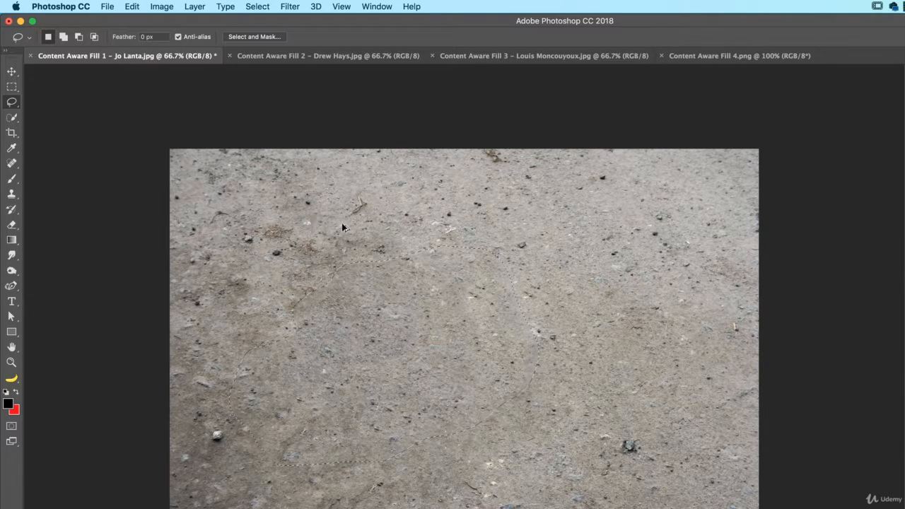
# Undo the content-aware fill on the plastic bag and clear the lasso selection.
pyautogui.press('alt+super+z')
pyautogui.press('alt+super+z')
pyautogui.press('super+d')
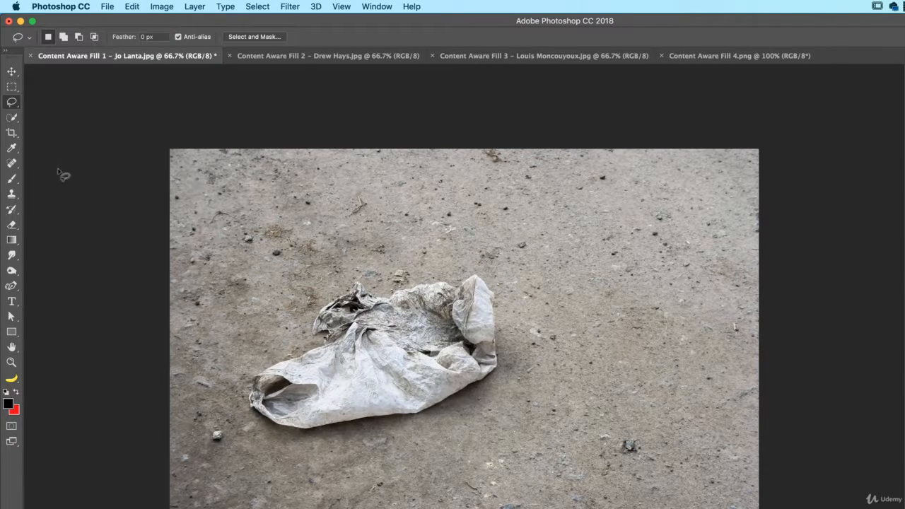
# Paint over the whole plastic bag with the Spot Healing Brush set to Content-Aware to remove it from the ground.
pyautogui.click(11, 163)
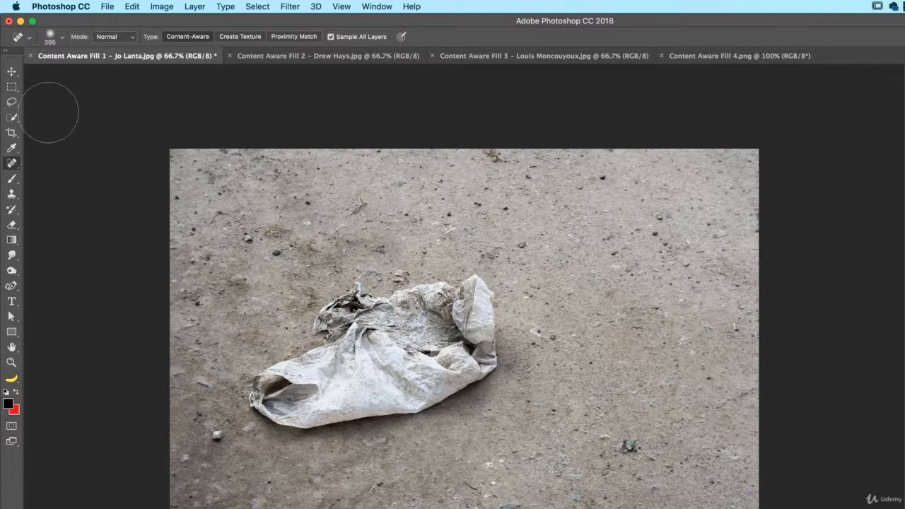
pyautogui.moveTo(294, 353)
pyautogui.mouseDown()
pyautogui.moveTo(333, 315)
pyautogui.moveTo(453, 262)
pyautogui.moveTo(538, 318)
pyautogui.moveTo(527, 375)
pyautogui.moveTo(304, 439)
pyautogui.moveTo(261, 396)
pyautogui.moveTo(249, 362)
pyautogui.moveTo(502, 343)
pyautogui.moveTo(343, 361)
pyautogui.moveTo(392, 417)
pyautogui.mouseUp()
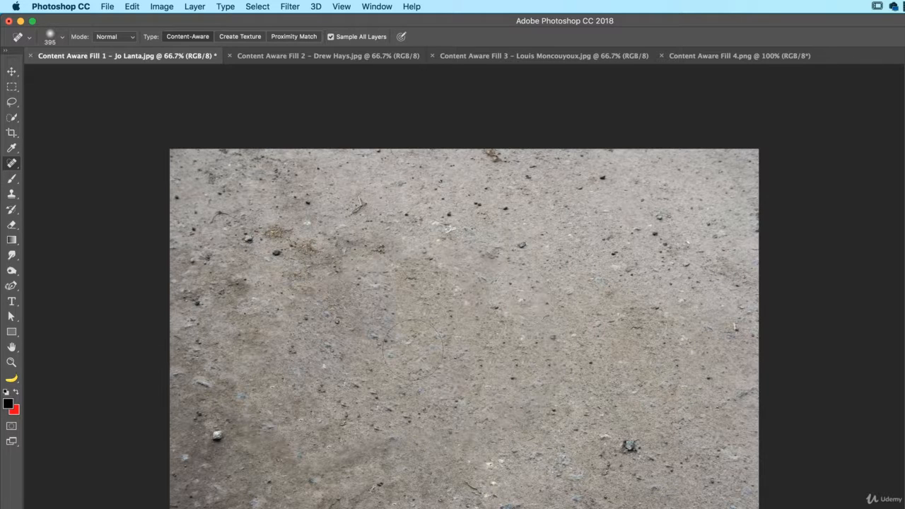
# In the Content Aware Fill 2 image, outline the large wind turbine's blades and tower with a closed Polygonal Lasso selection.
pyautogui.click(297, 56)
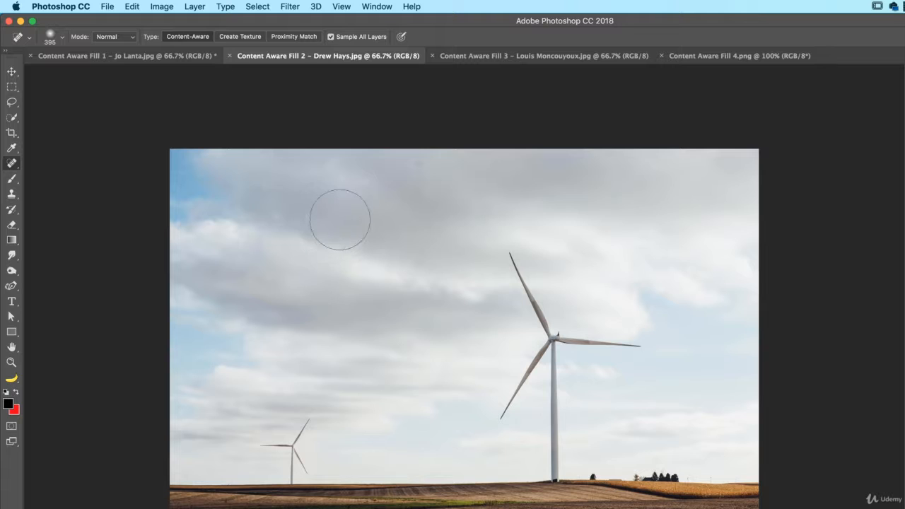
pyautogui.press('l')
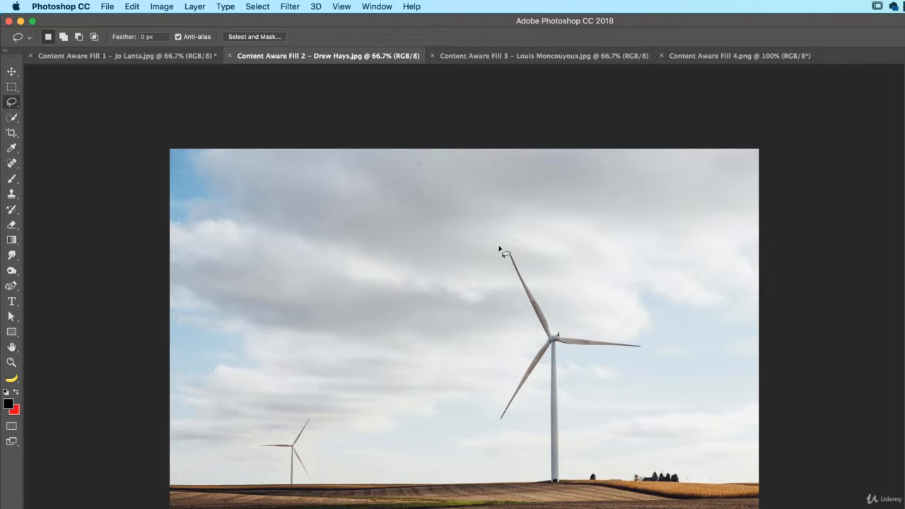
pyautogui.hotkey('shift', 'l')
pyautogui.click(12, 103)
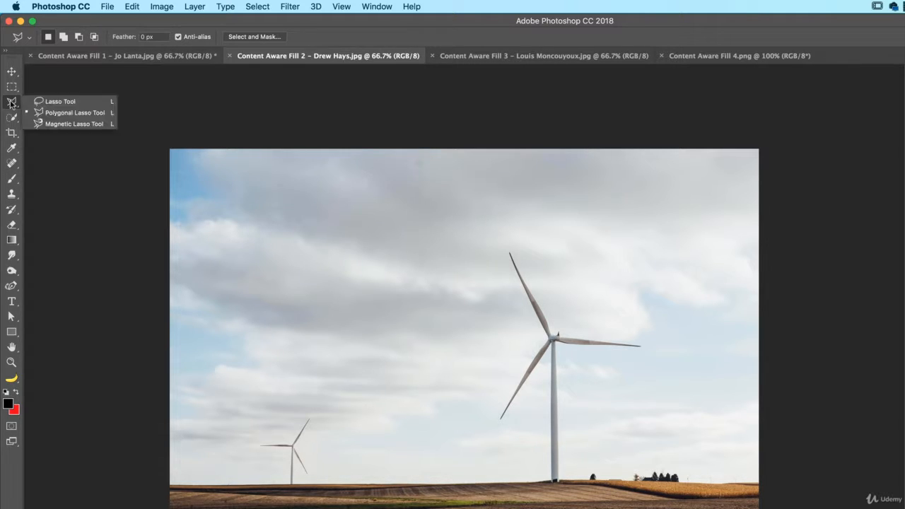
pyautogui.click(76, 113)
pyautogui.click(514, 240)
pyautogui.click(559, 324)
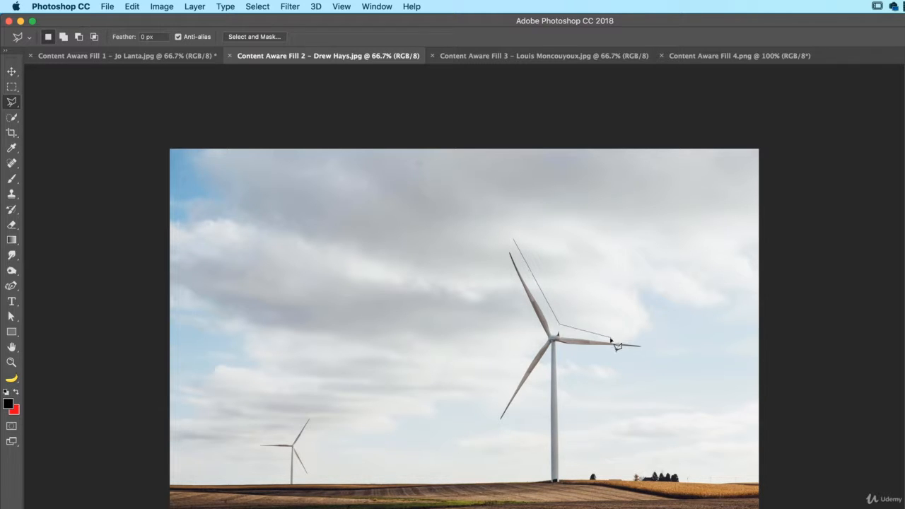
pyautogui.click(655, 340)
pyautogui.click(649, 358)
pyautogui.click(561, 353)
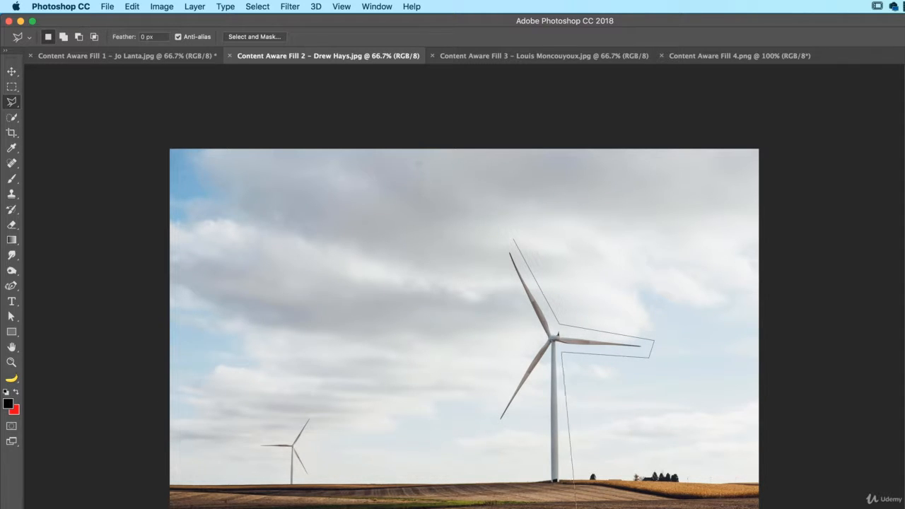
pyautogui.click(568, 487)
pyautogui.click(538, 487)
pyautogui.click(547, 359)
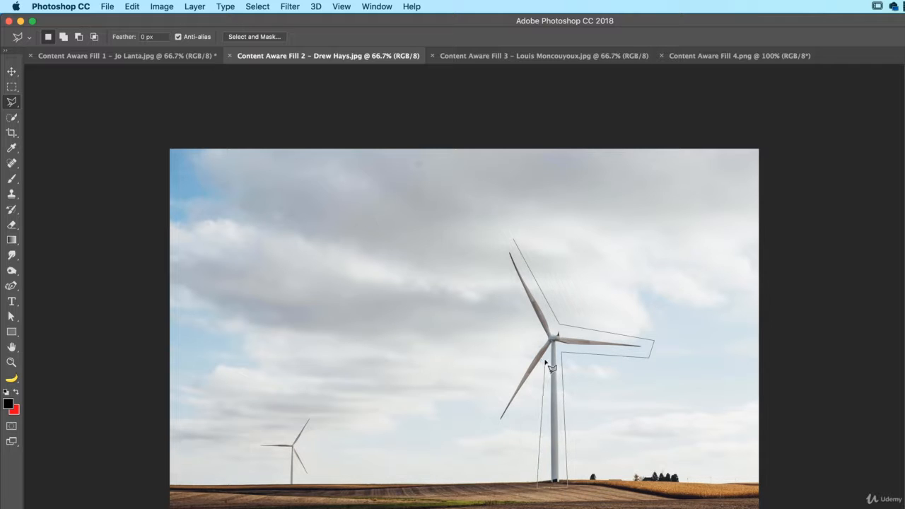
pyautogui.click(498, 434)
pyautogui.click(485, 422)
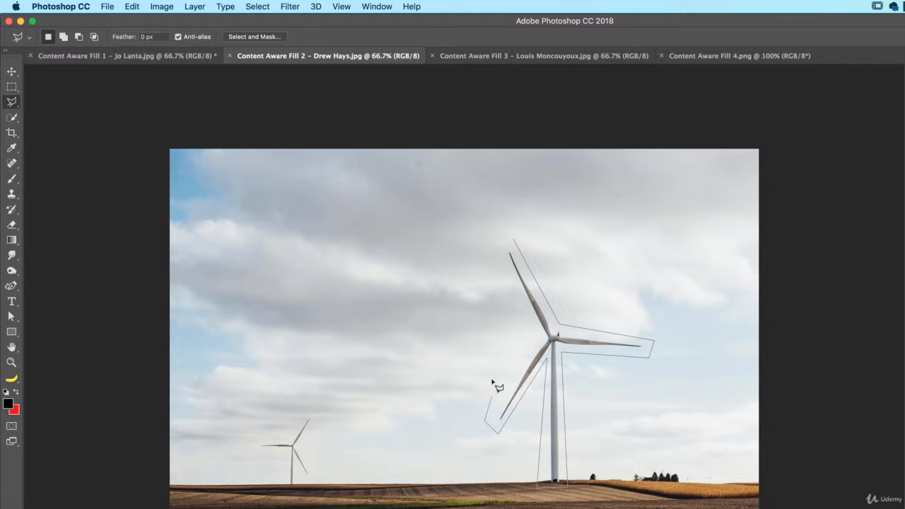
pyautogui.click(539, 336)
pyautogui.click(490, 241)
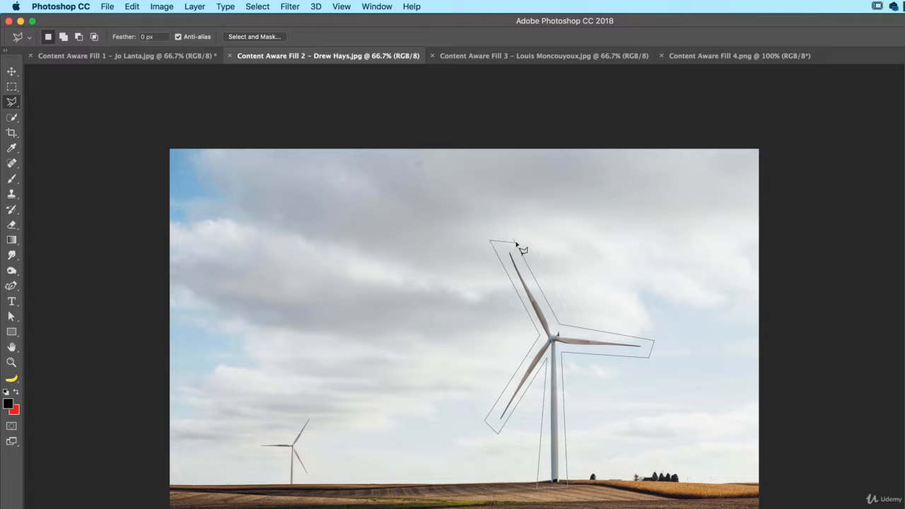
pyautogui.doubleClick(513, 240)
# Fill the turbine selection with Content-Aware, using Color Adaptation, Normal mode and 100% opacity.
pyautogui.click(133, 7)
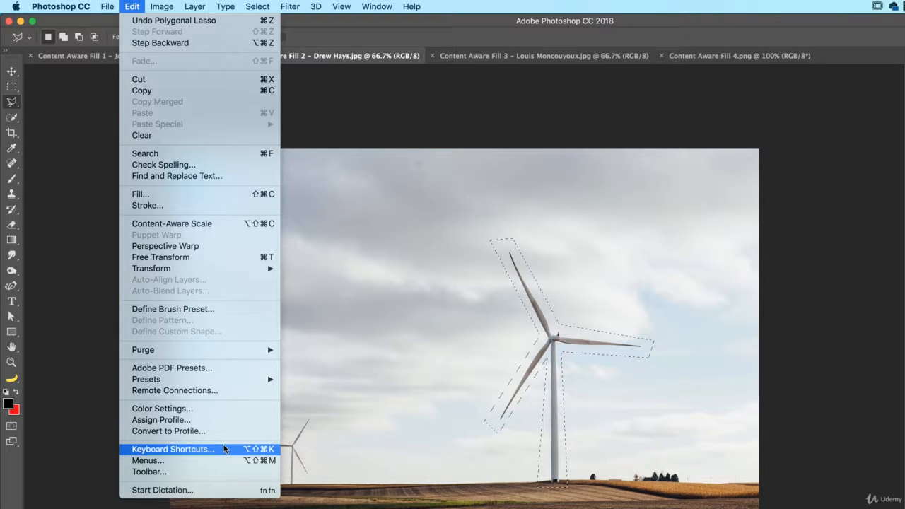
pyautogui.click(249, 198)
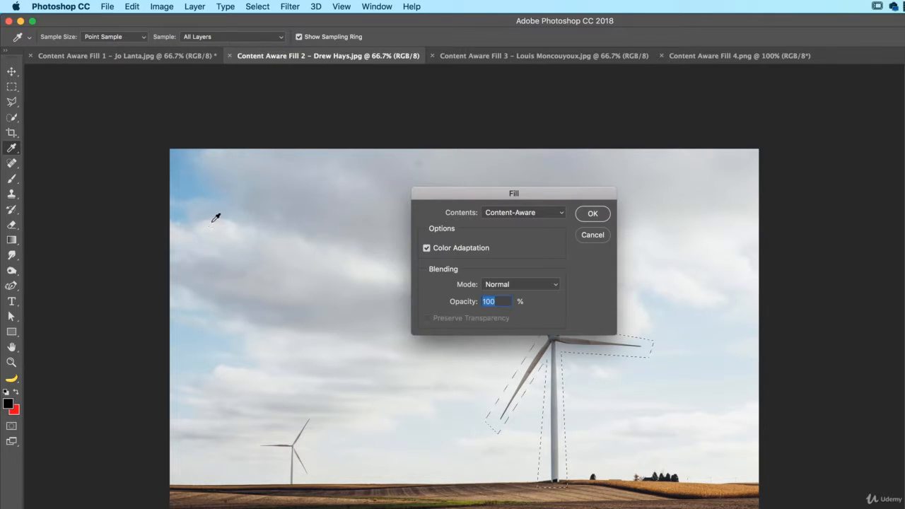
pyautogui.click(592, 214)
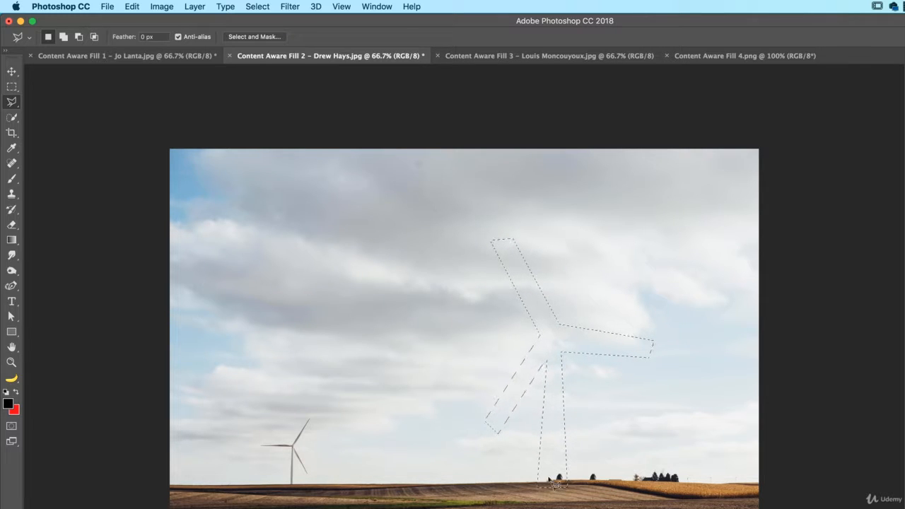
# Undo and redo the turbine fill to compare the tower's base, leaving the fill undone.
pyautogui.press('super+z')
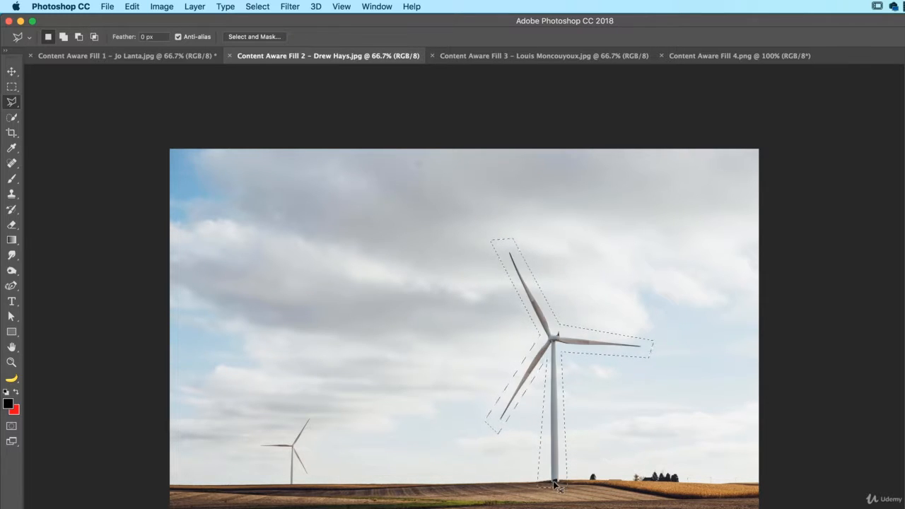
pyautogui.press('super+z')
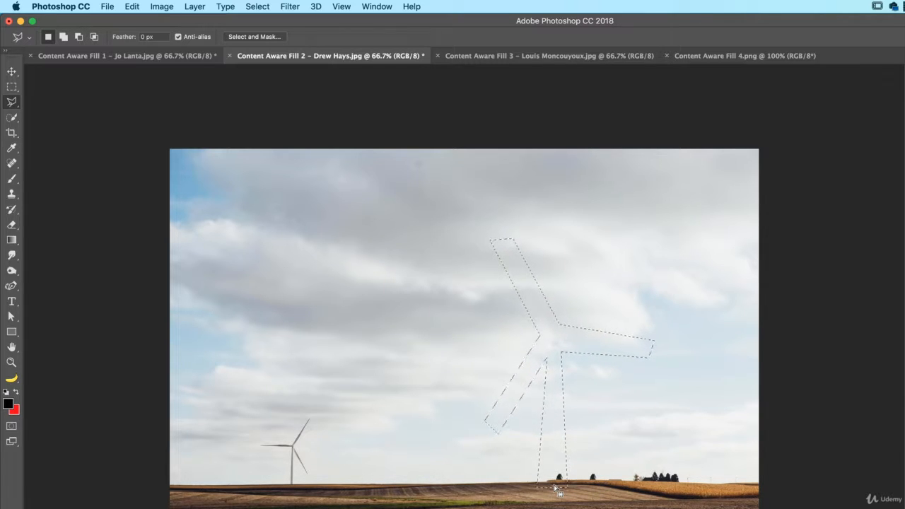
pyautogui.press('super+z')
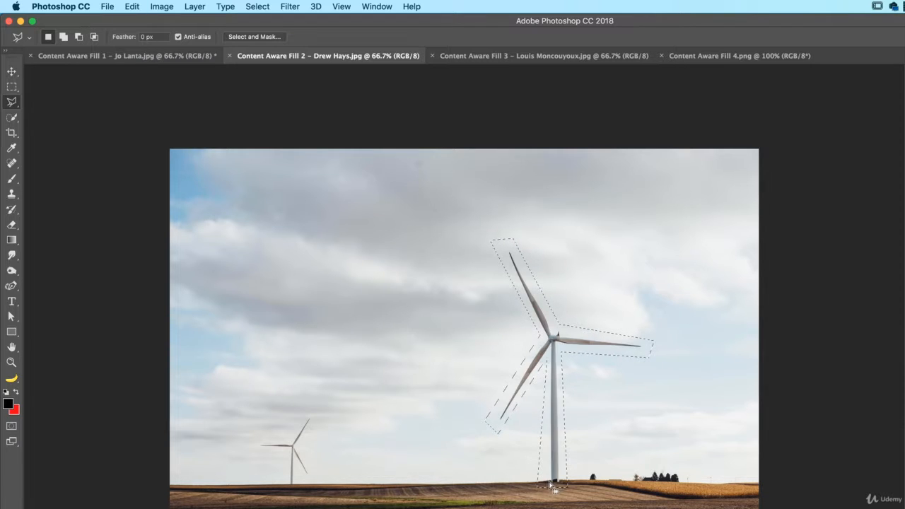
# Subtract a polygonal area beside the tower's base and lower blade tip from the turbine selection.
pyautogui.press('alt')
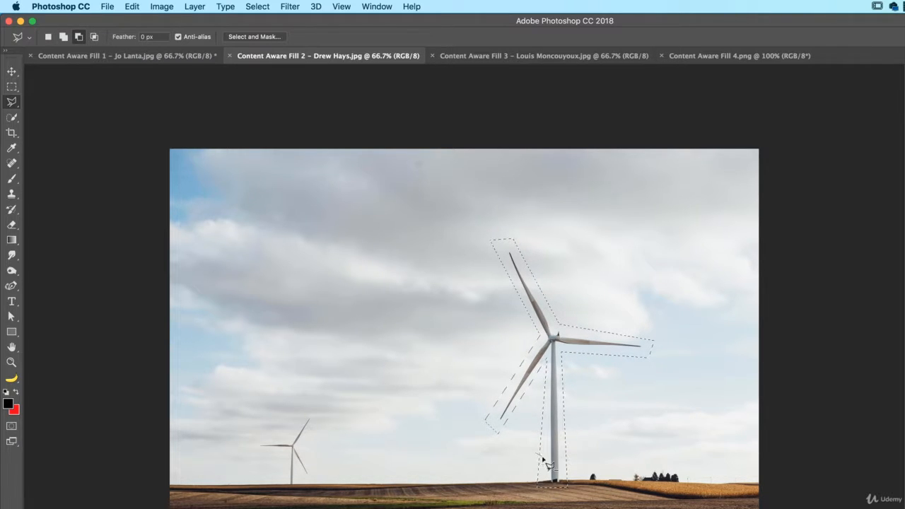
pyautogui.click(495, 504)
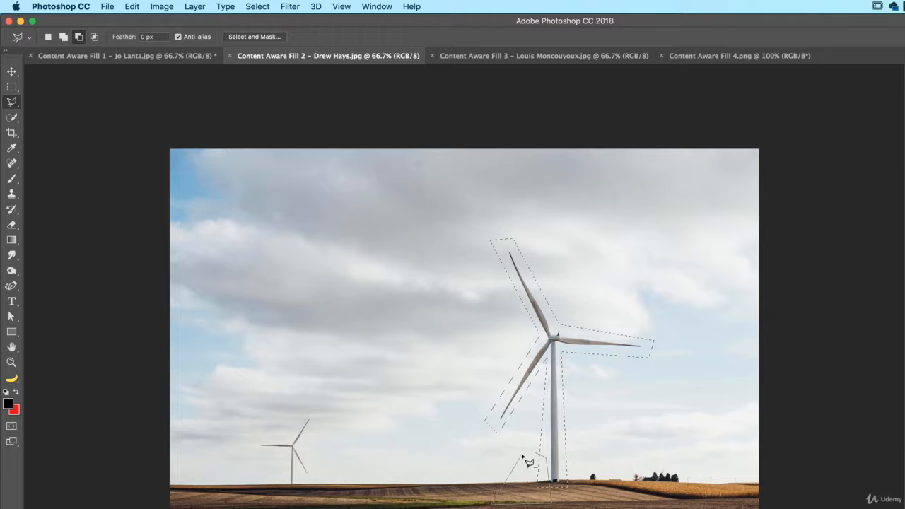
pyautogui.click(522, 442)
pyautogui.doubleClick(463, 423)
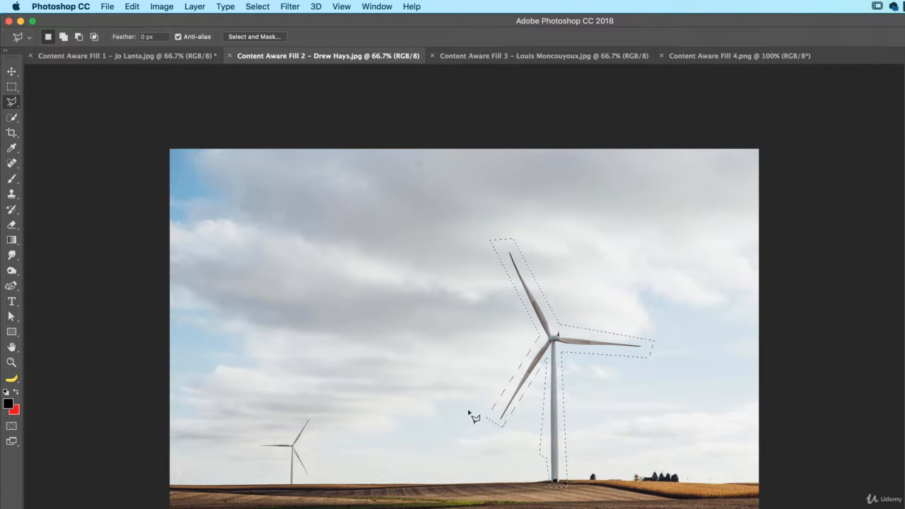
# Try the Content-Aware fill on the trimmed turbine selection and undo it.
pyautogui.click(133, 7)
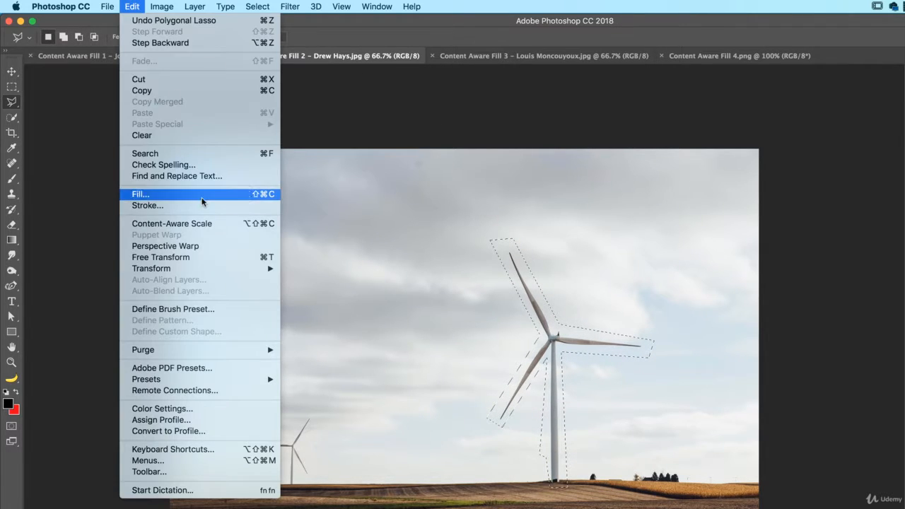
pyautogui.click(202, 201)
pyautogui.click(594, 215)
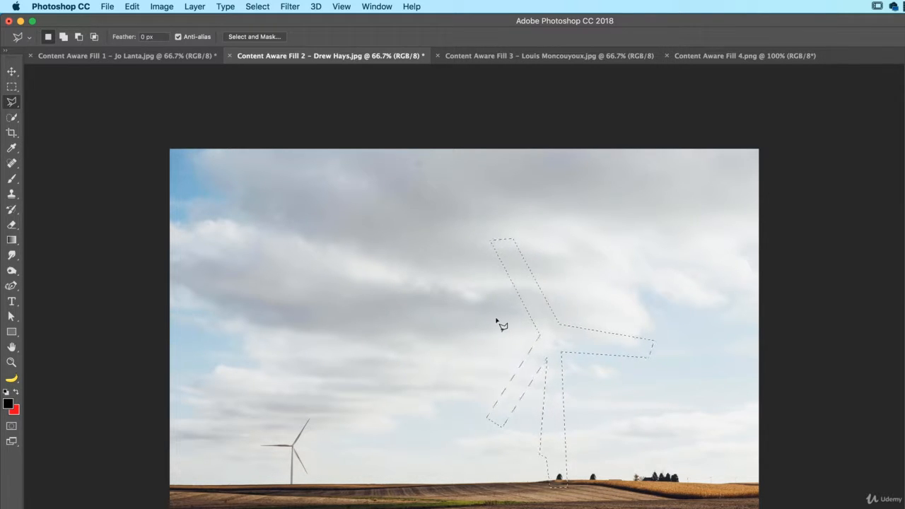
pyautogui.press('super+alt+z')
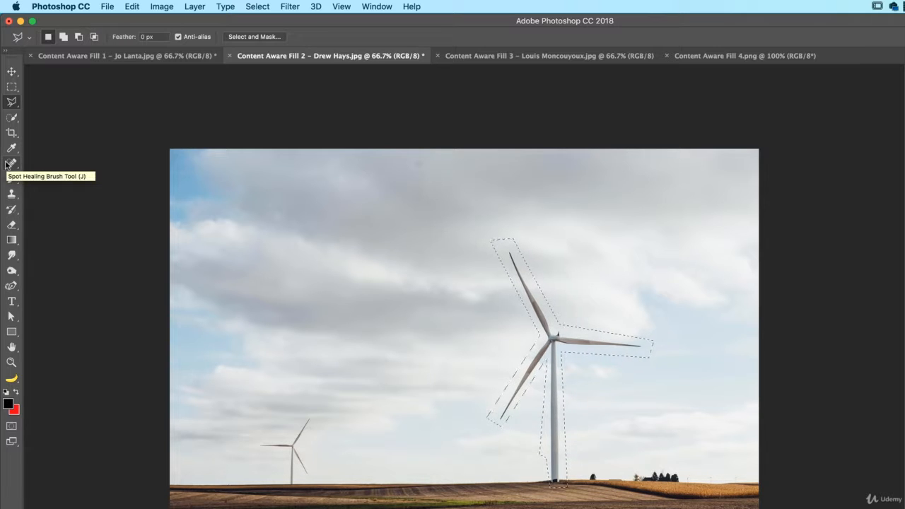
pyautogui.click(141, 55)
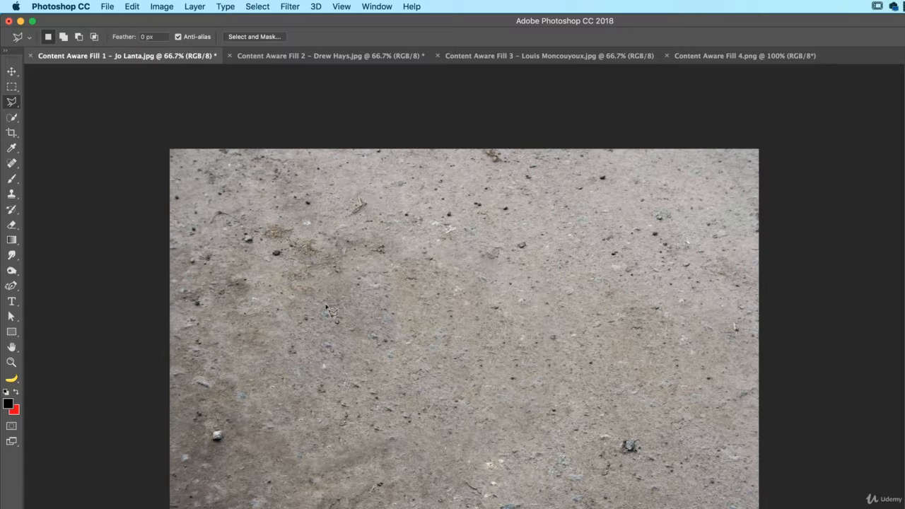
pyautogui.click(350, 57)
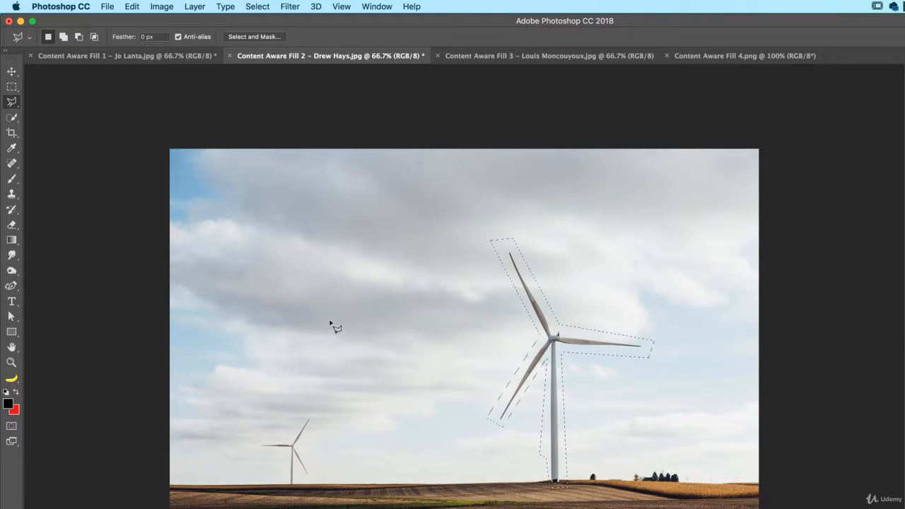
# Replace the selected turbine with clear sky beside it using the Patch tool in Normal mode, and clear the selection.
pyautogui.click(13, 165)
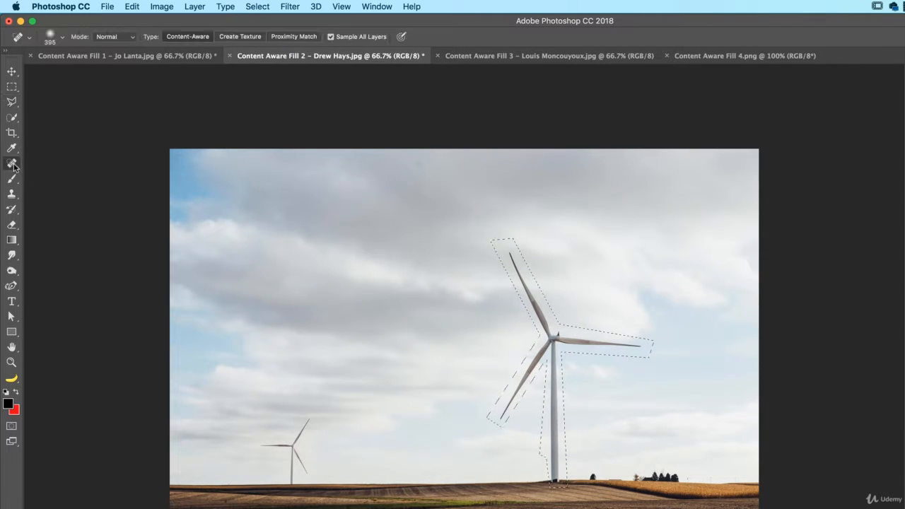
pyautogui.click(13, 165)
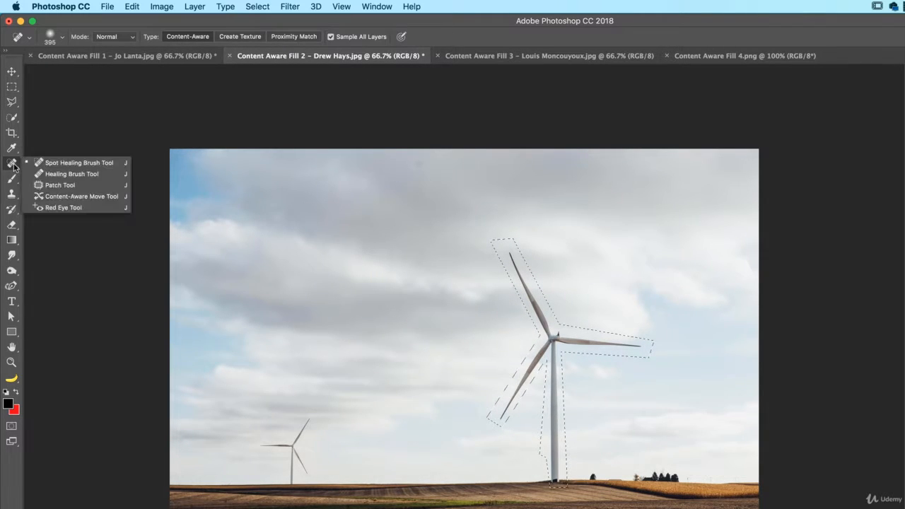
pyautogui.click(80, 187)
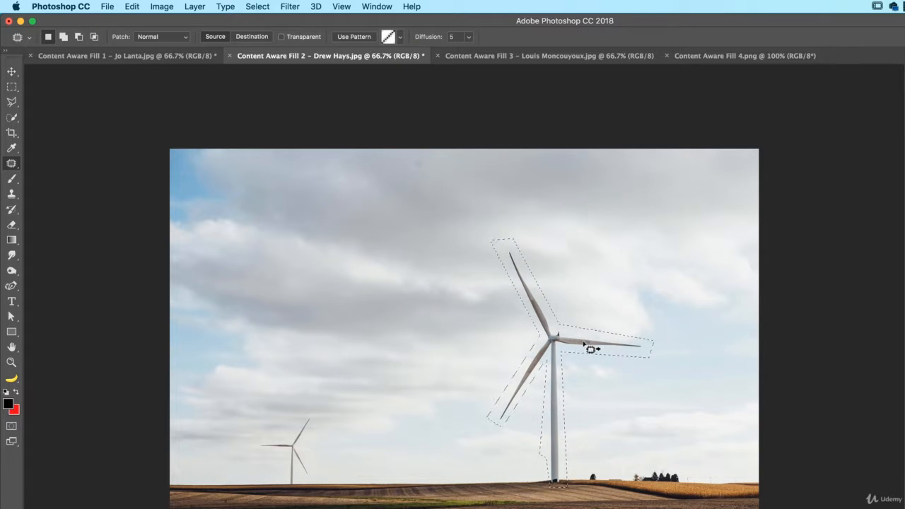
pyautogui.moveTo(611, 349); pyautogui.dragTo(451, 353)
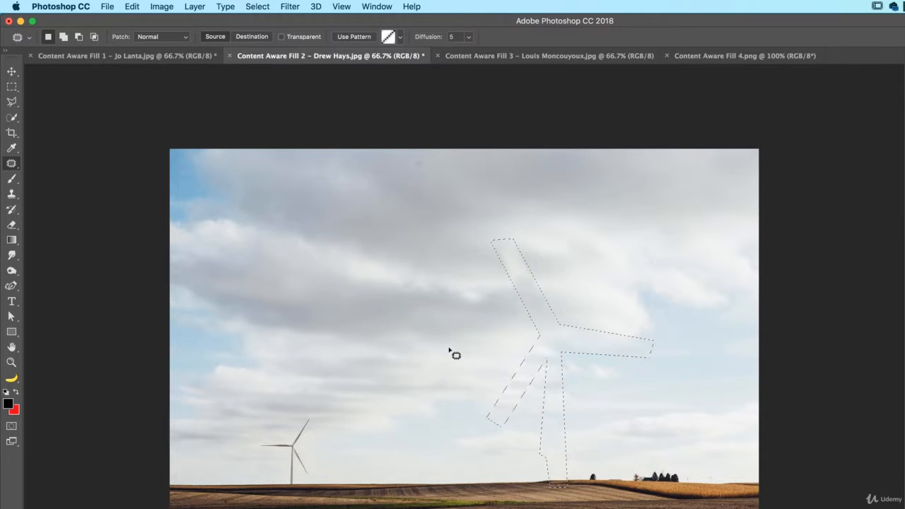
pyautogui.press('super+d')
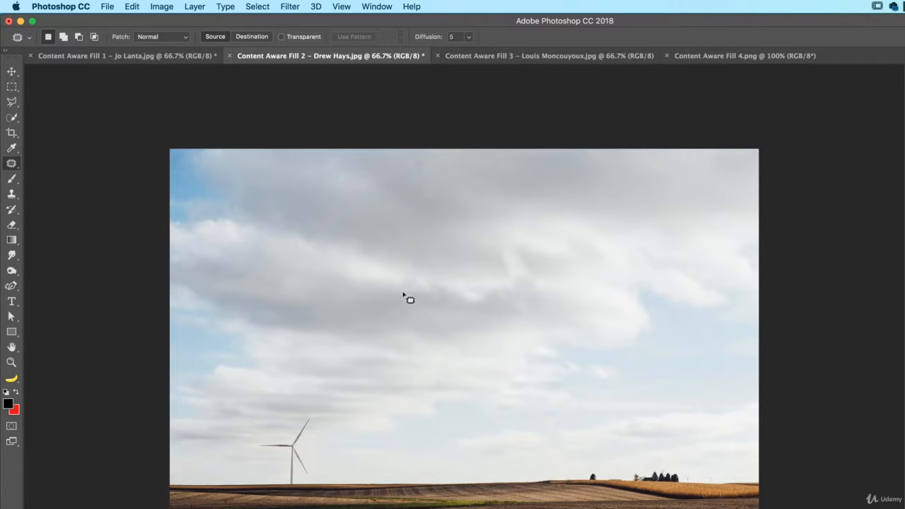
# Extend the canvas well above the sky in the Content Aware Fill 3 image with the Crop tool.
pyautogui.click(544, 57)
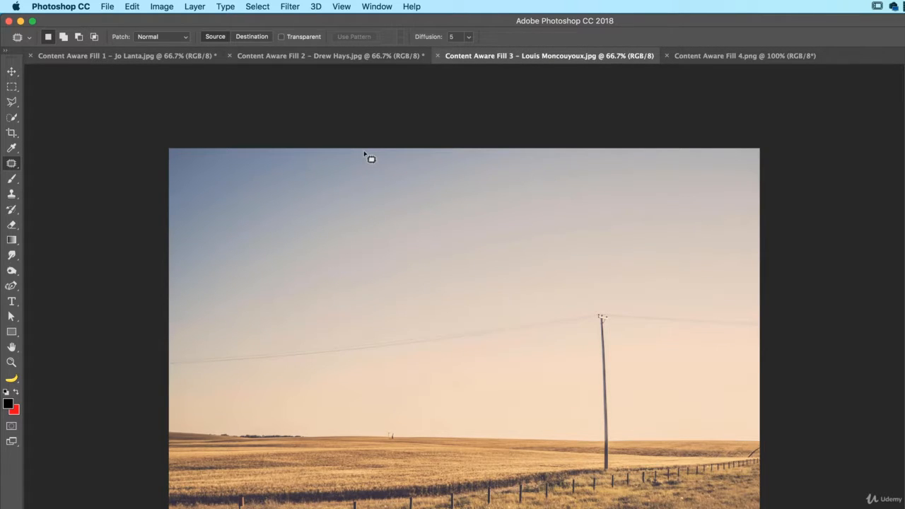
pyautogui.press('v')
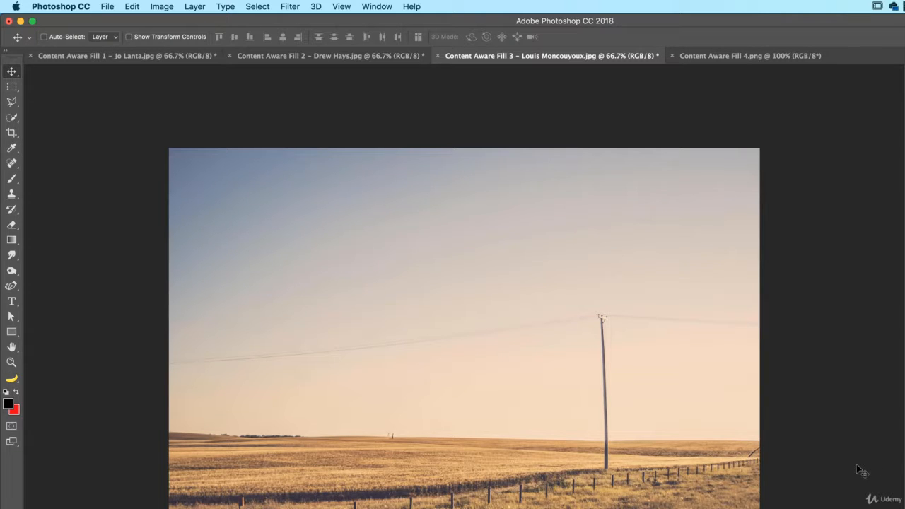
pyautogui.press('super+minus')
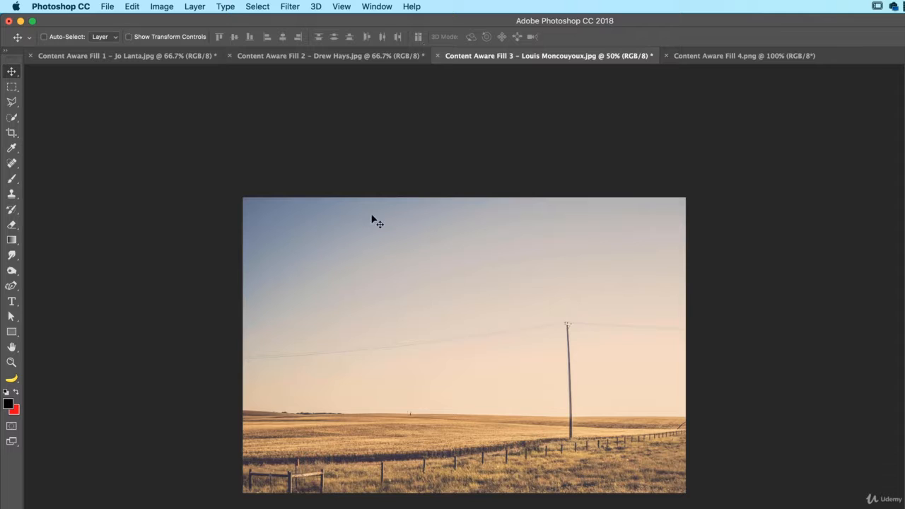
pyautogui.click(12, 132)
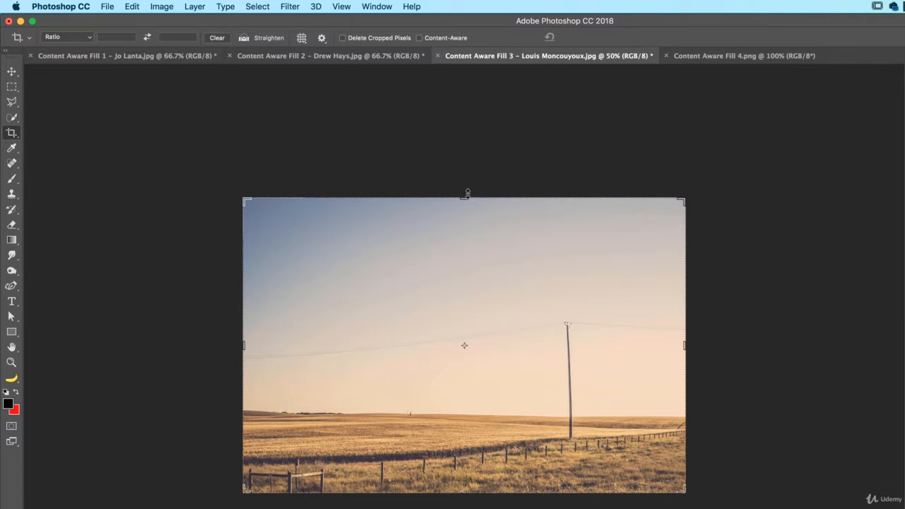
pyautogui.moveTo(467, 193); pyautogui.dragTo(464, 132)
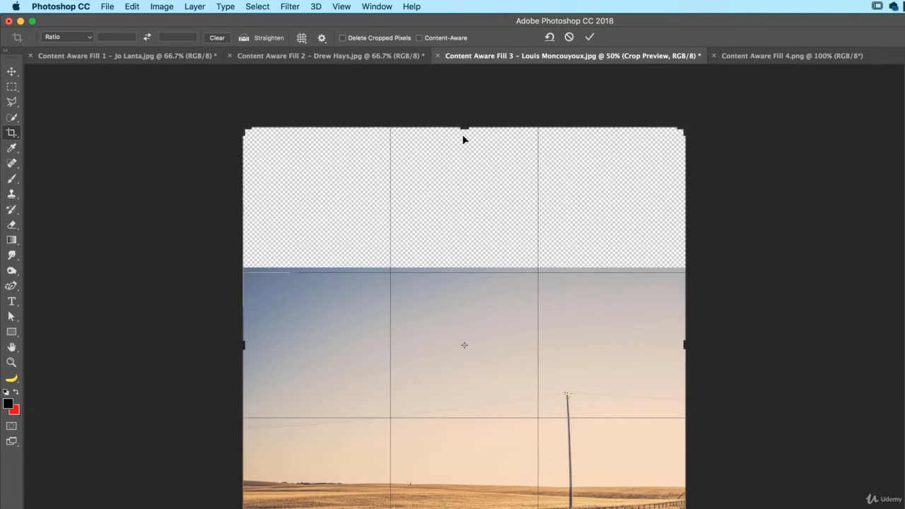
pyautogui.press('Return')
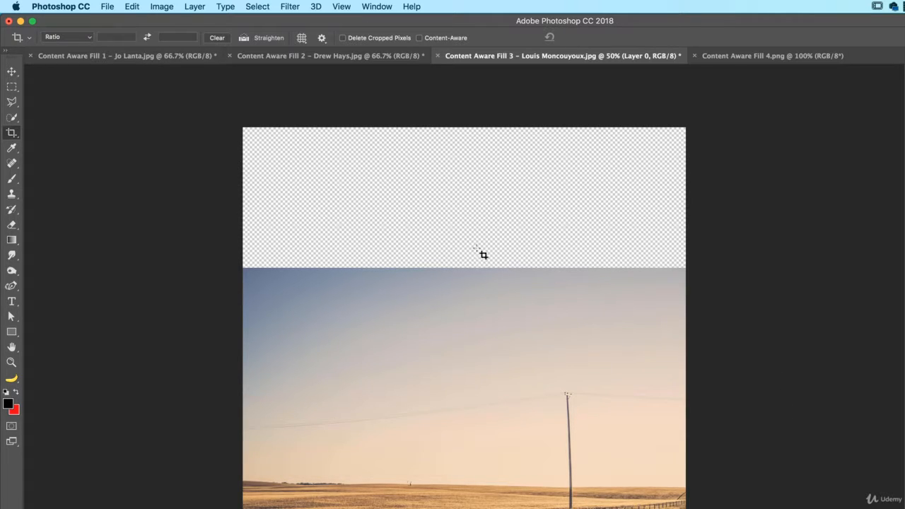
# Fill the empty canvas area, overlapping a thin strip of sky, with Content-Aware at 100% opacity and clear the selection.
pyautogui.press('m')
pyautogui.moveTo(219, 126); pyautogui.dragTo(749, 276)
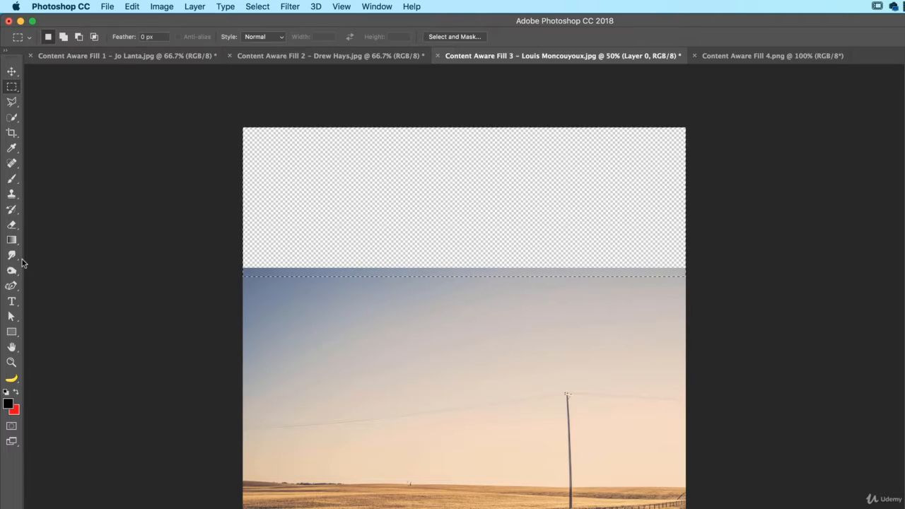
pyautogui.click(132, 6)
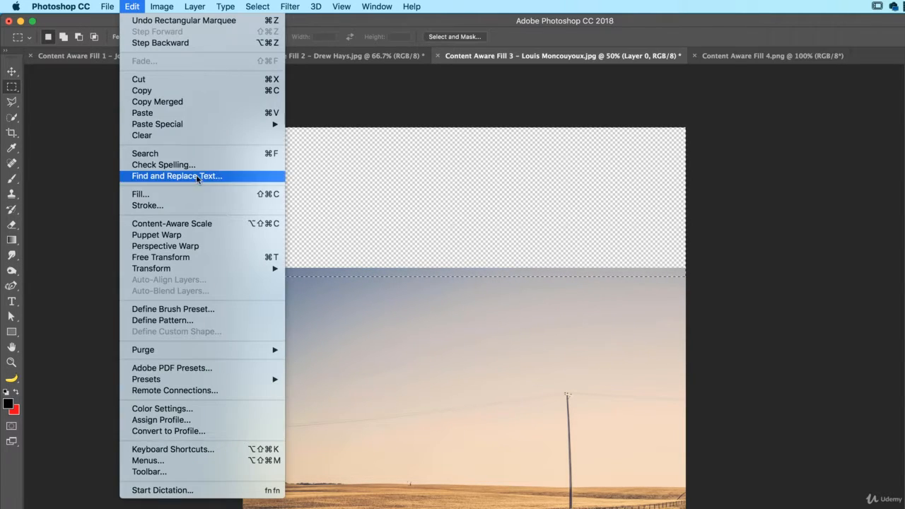
pyautogui.click(196, 195)
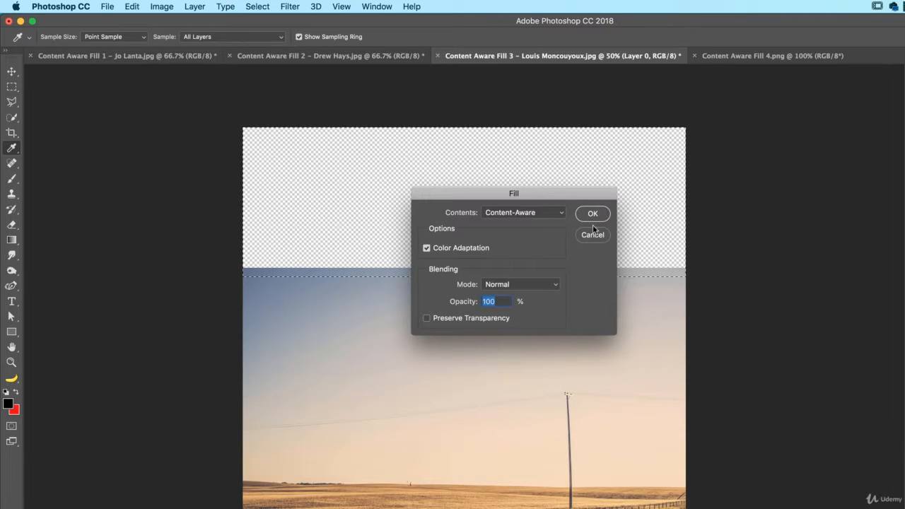
pyautogui.press('Return')
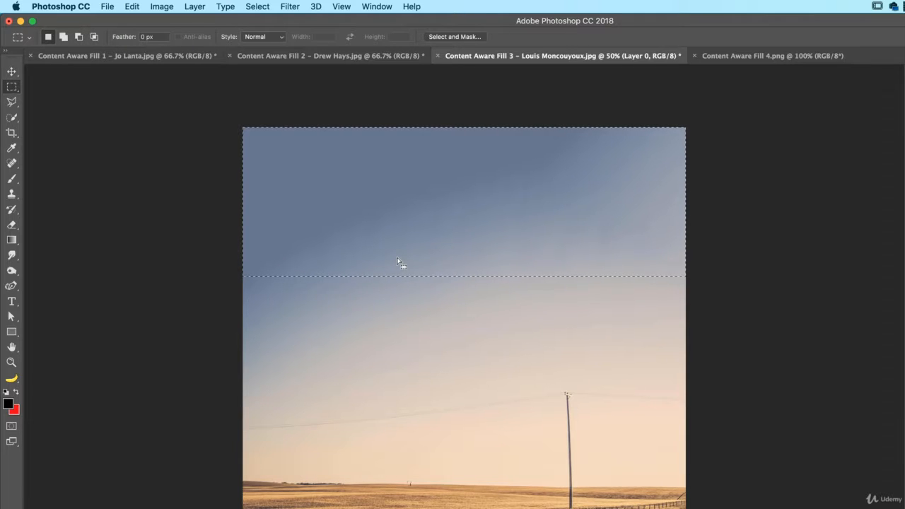
pyautogui.press('super+d')
# Copy a rectangle of the upper sky to a new layer and apply a Gaussian Blur with a 47.2 pixel radius.
pyautogui.click(12, 254)
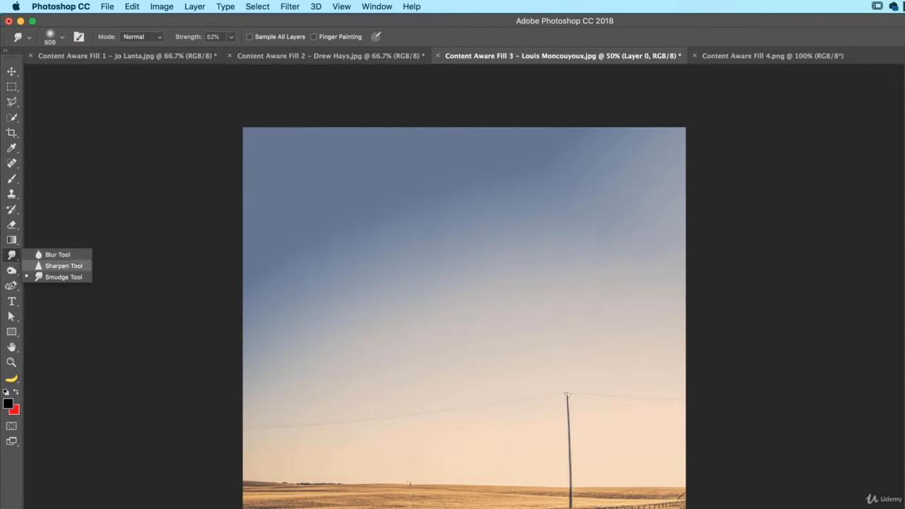
pyautogui.click(12, 86)
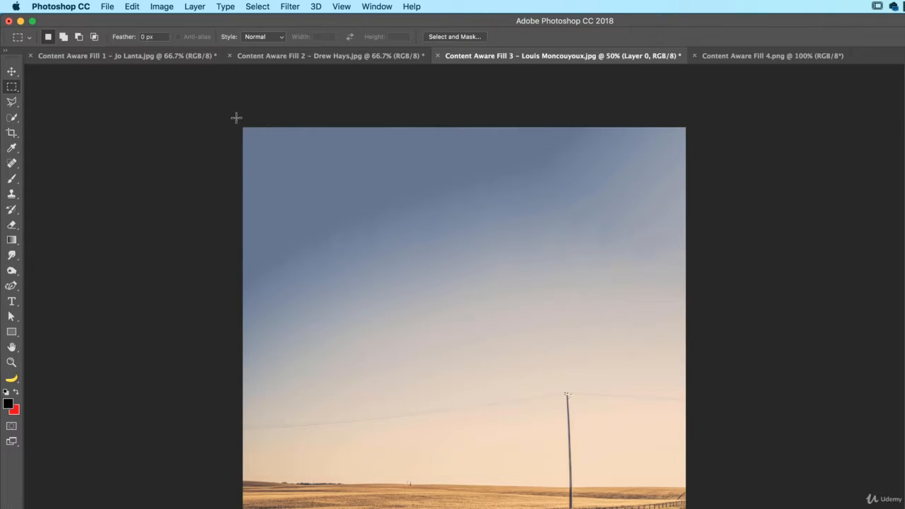
pyautogui.moveTo(236, 118); pyautogui.dragTo(742, 329)
pyautogui.click(283, 6)
pyautogui.moveTo(342, 144)
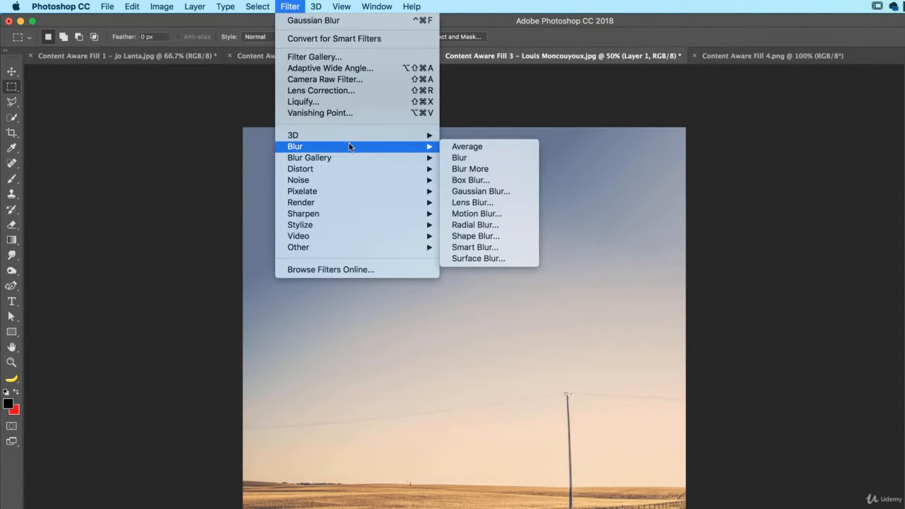
pyautogui.click(501, 191)
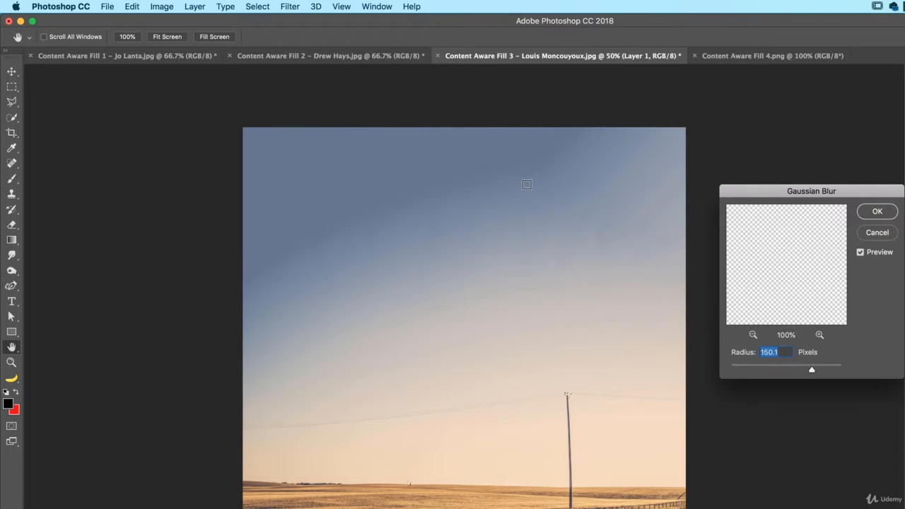
pyautogui.moveTo(812, 369); pyautogui.dragTo(791, 373)
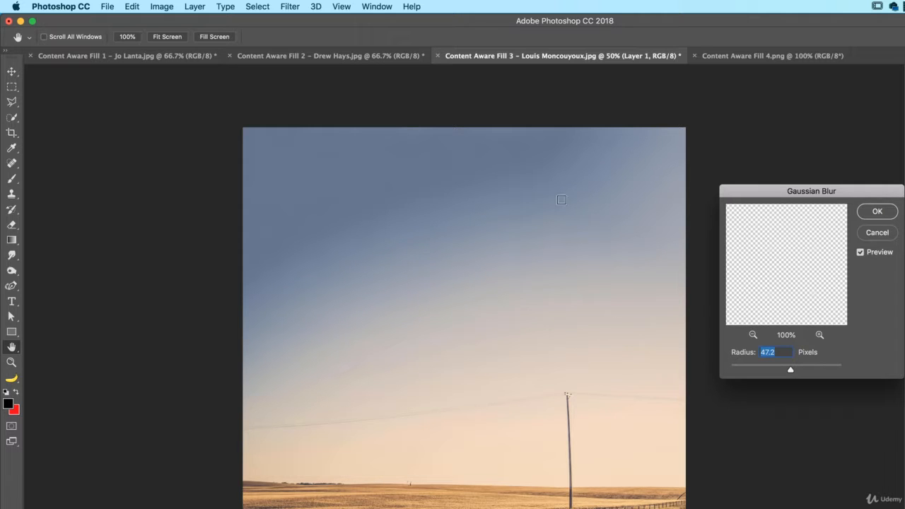
pyautogui.click(875, 214)
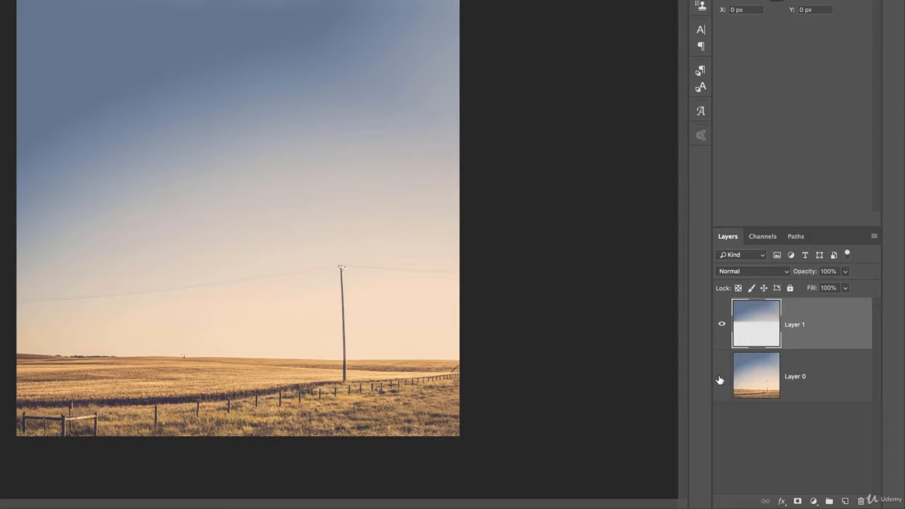
# Hide and show Layer 0 to inspect the blurred sky layer on its own.
pyautogui.click(722, 378)
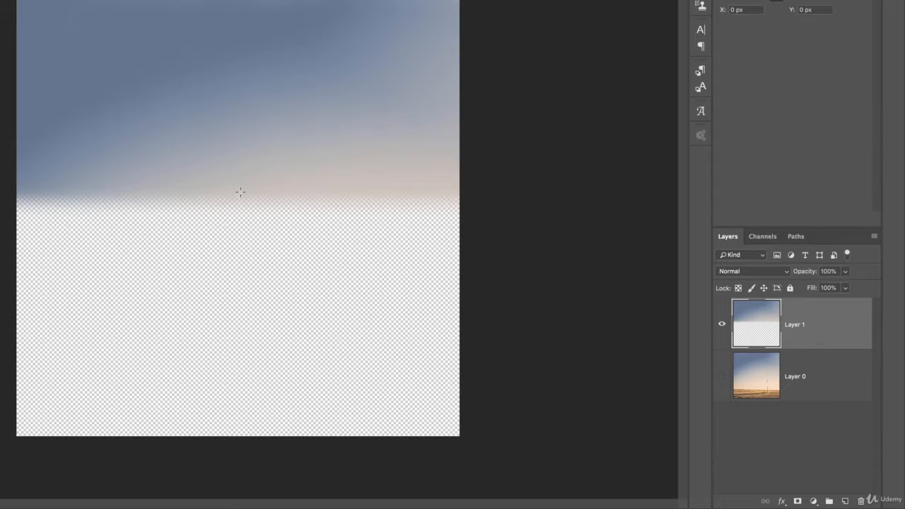
pyautogui.click(721, 377)
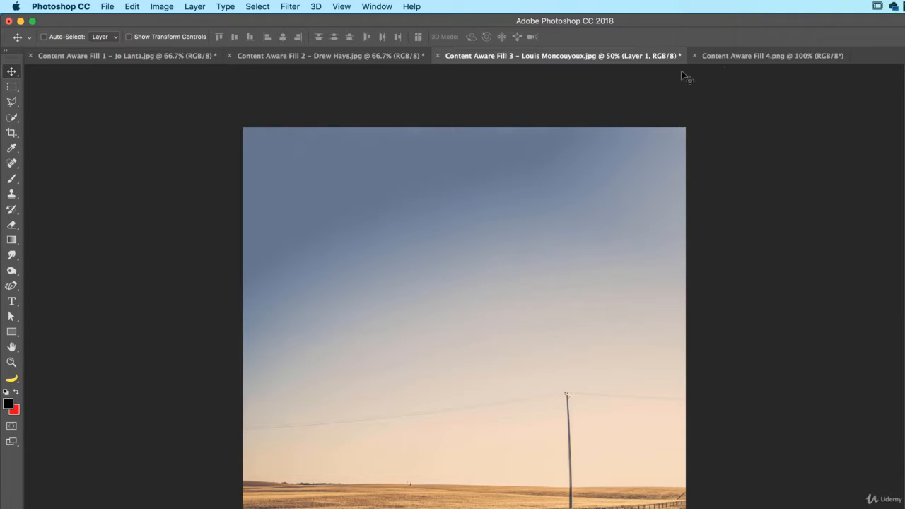
# Outline the heading, body text, video thumbnail and link in the Content Aware Fill 4 banner with a polygonal lasso selection.
pyautogui.click(718, 57)
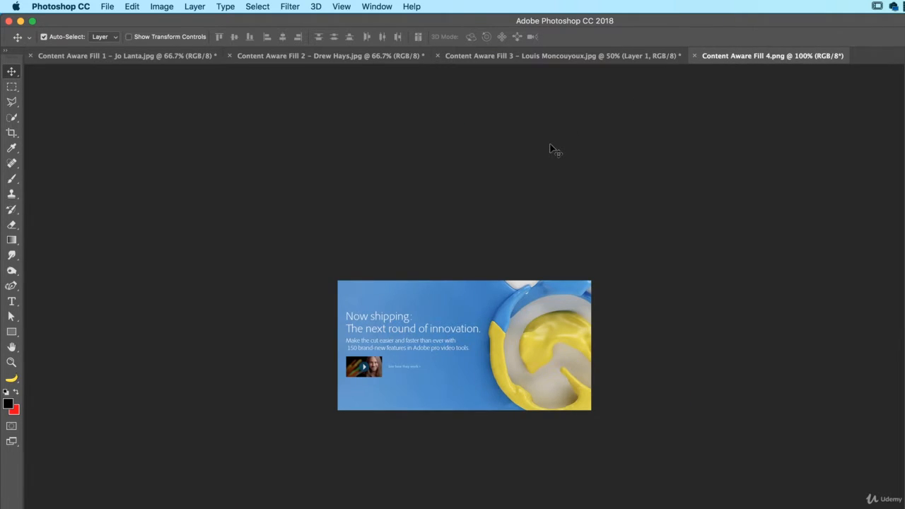
pyautogui.press('super+plus')
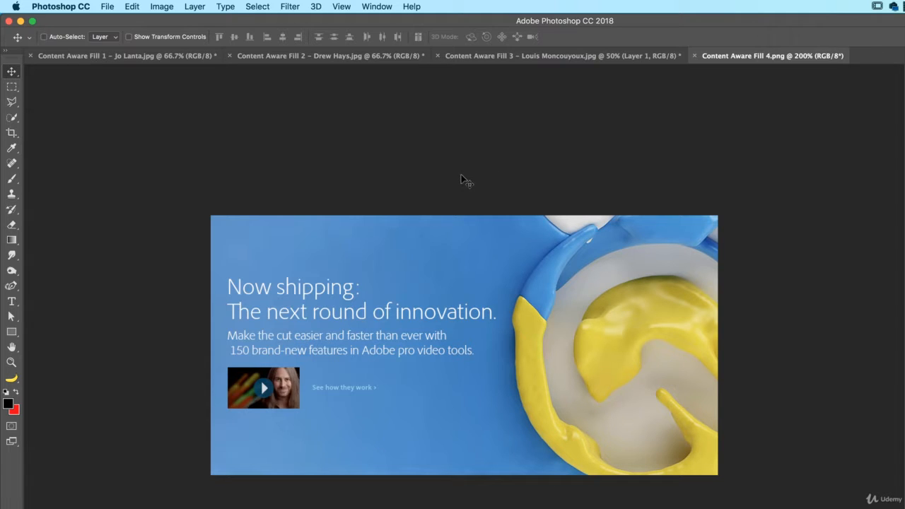
pyautogui.press('l')
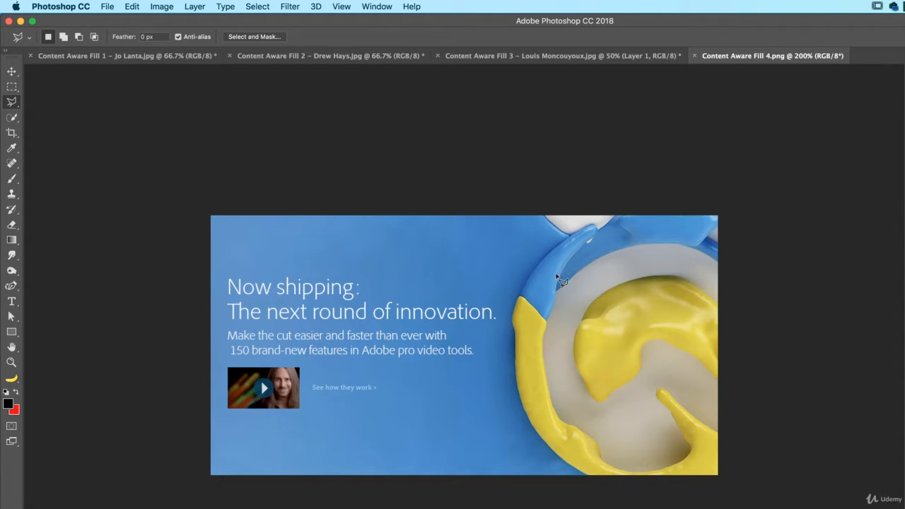
pyautogui.click(221, 273)
pyautogui.click(226, 415)
pyautogui.click(312, 421)
pyautogui.click(319, 401)
pyautogui.click(387, 397)
pyautogui.click(388, 364)
pyautogui.click(485, 359)
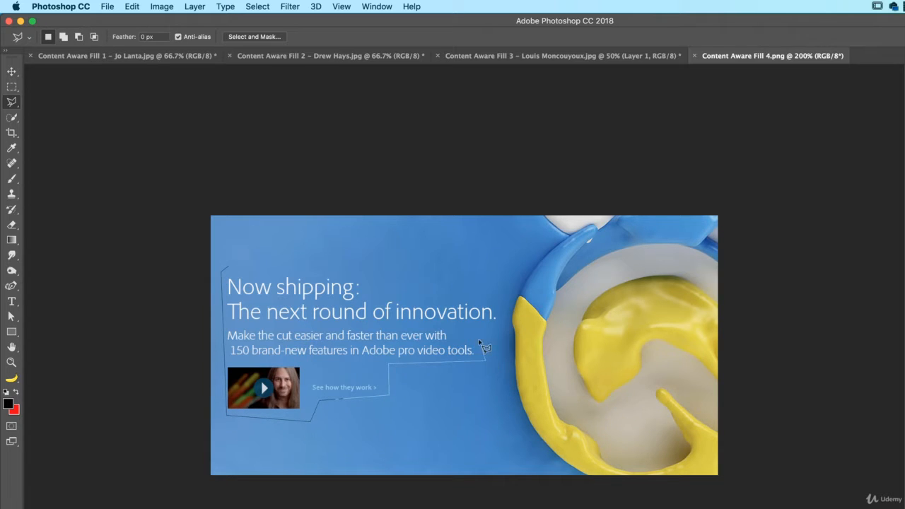
pyautogui.click(477, 328)
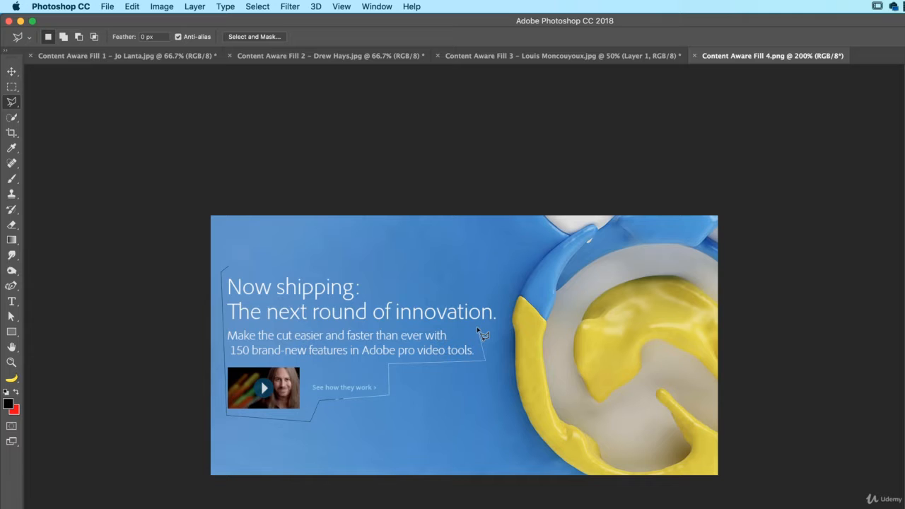
pyautogui.click(499, 295)
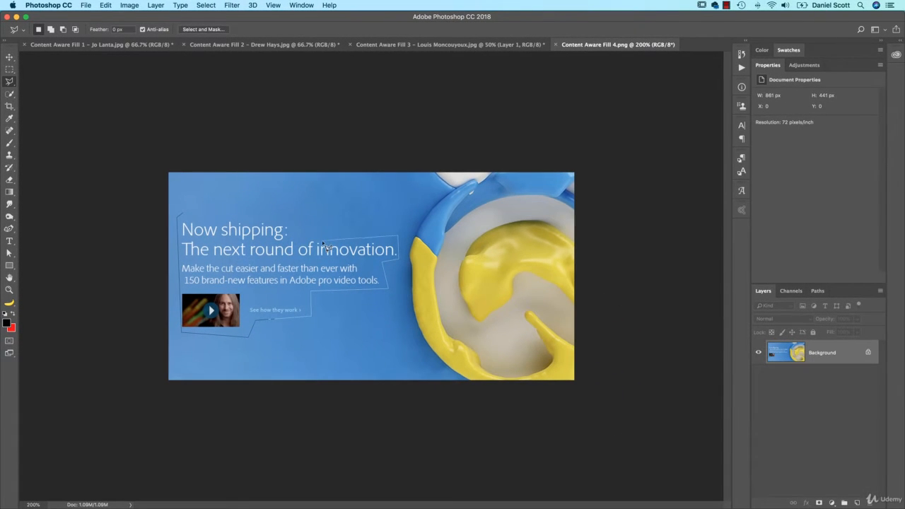
pyautogui.click(290, 214)
pyautogui.click(179, 213)
# Try to fill the text selection with a blue sampled from the banner background, and undo the fill.
pyautogui.press('i')
pyautogui.click(384, 197)
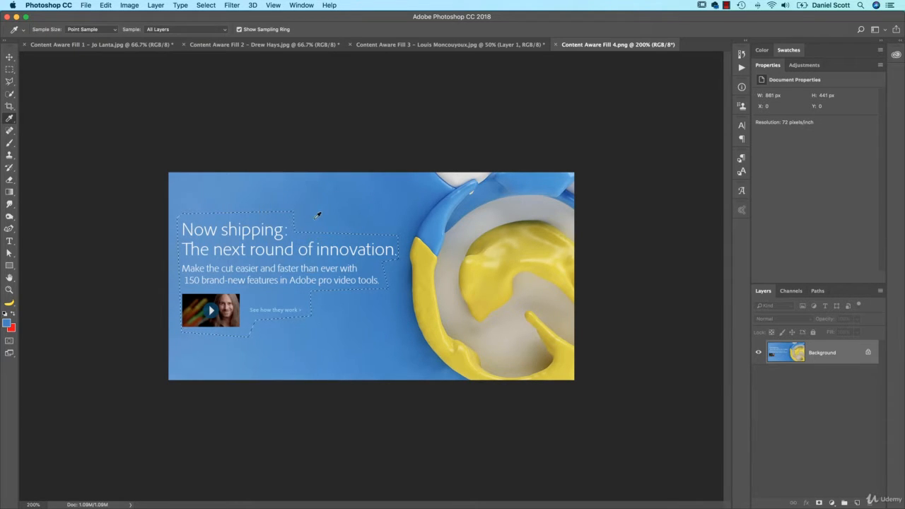
pyautogui.click(277, 191)
pyautogui.hotkey('alt', 'BackSpace')
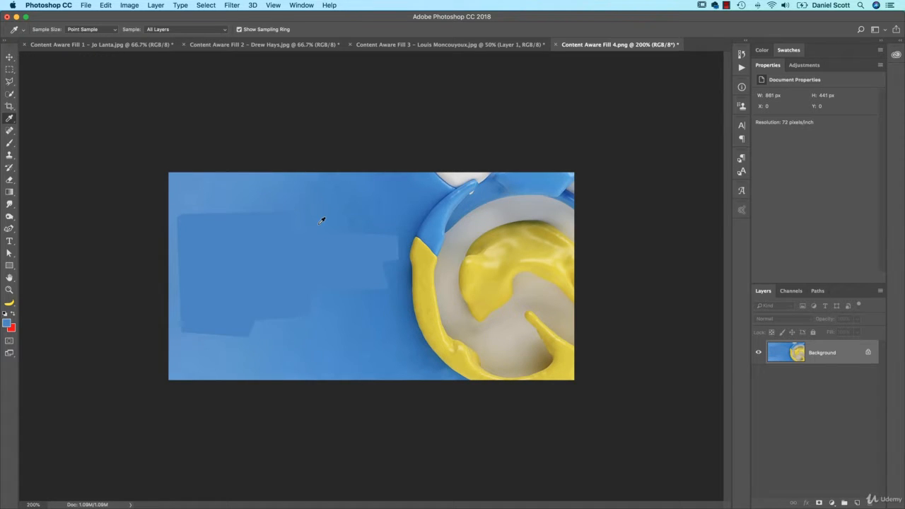
pyautogui.press('super+z')
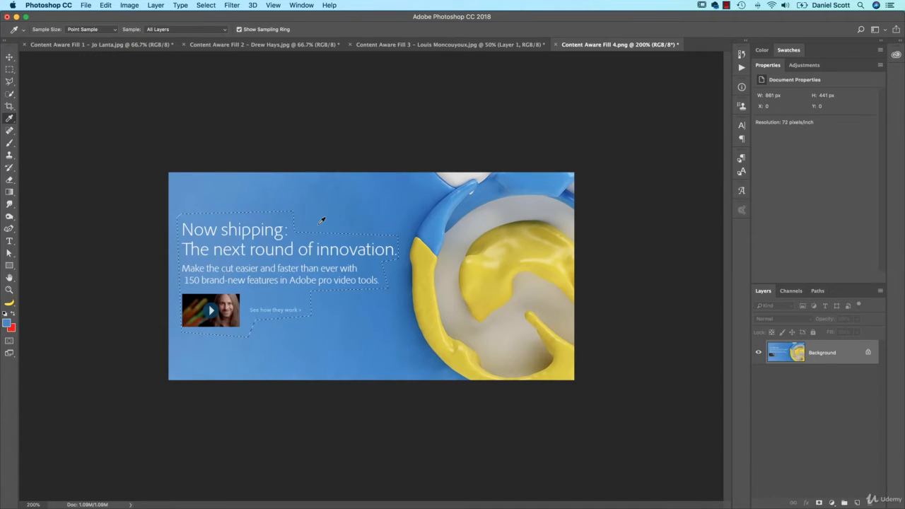
# Fill the selection around the banner text, thumbnail and link using Content-Aware contents with Color Adaptation, Normal mode and 100% opacity.
pyautogui.click(108, 4)
pyautogui.click(157, 156)
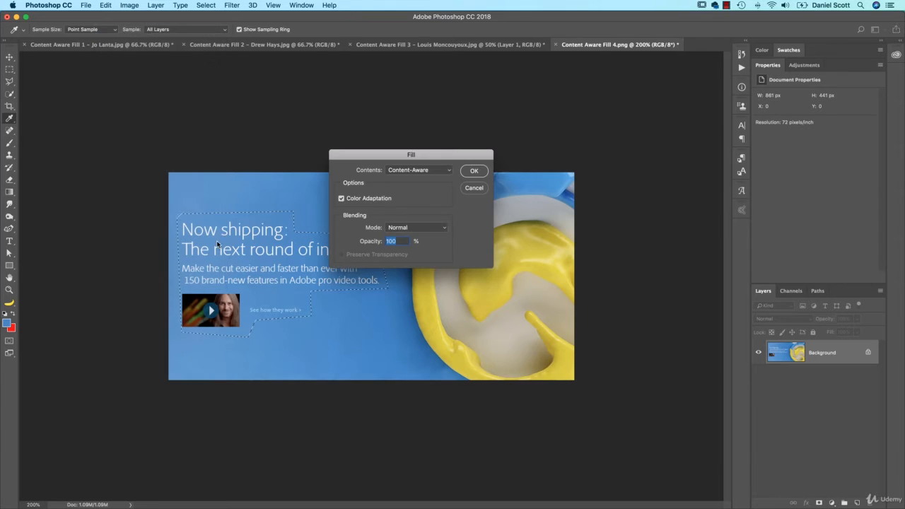
pyautogui.click(474, 172)
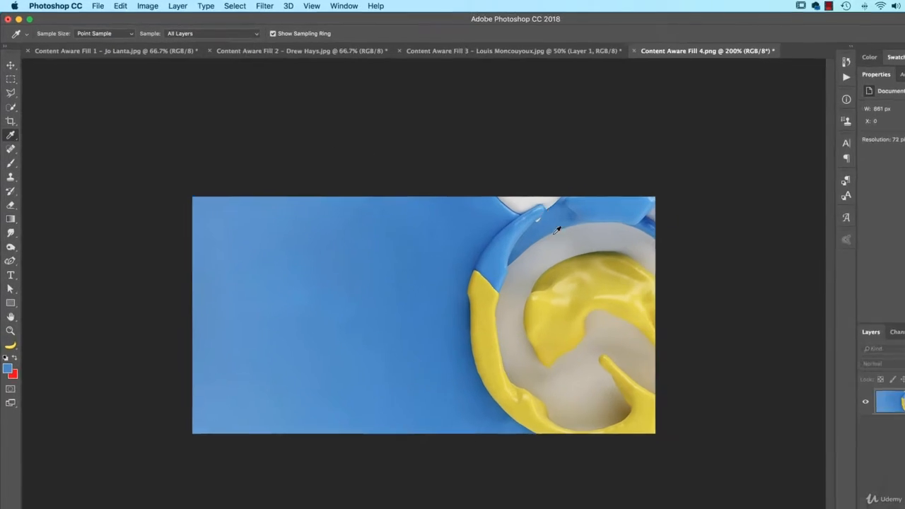
# Open the Content Aware Move 2 image from the 05 Cropping Aligning exercise folder.
pyautogui.click(86, 5)
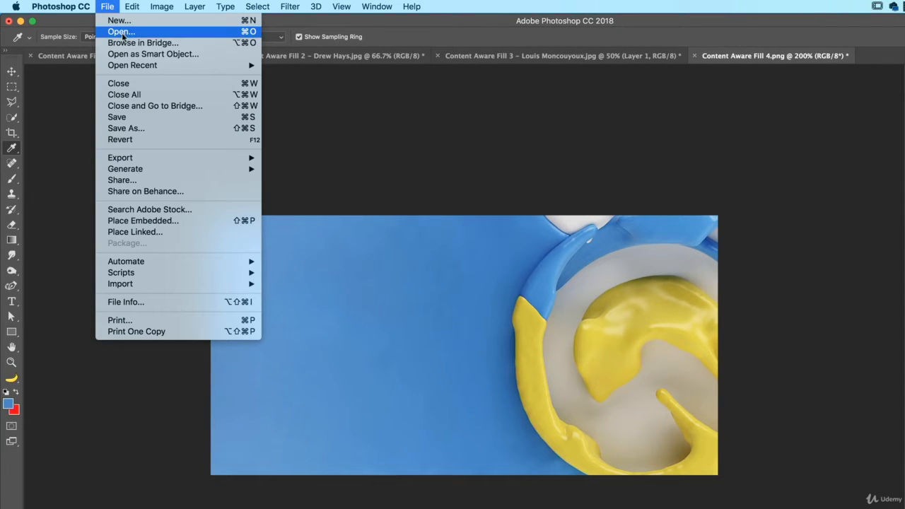
pyautogui.click(122, 35)
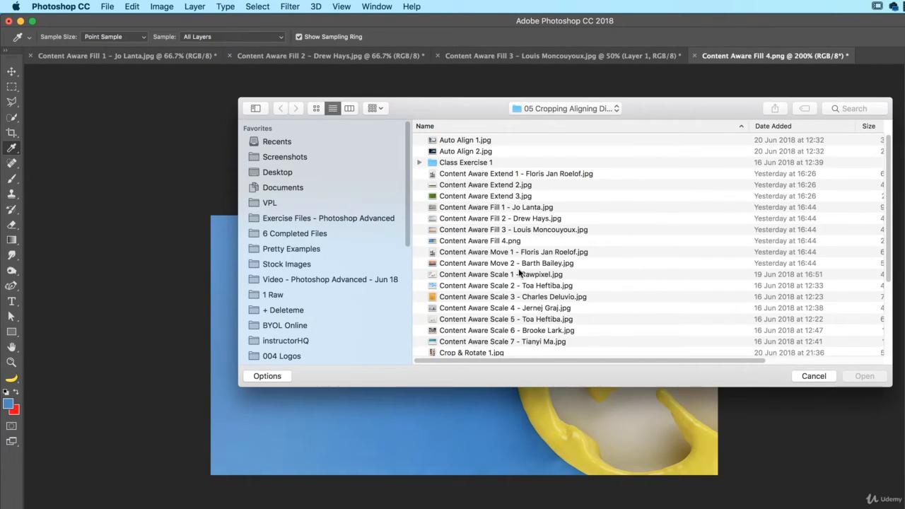
pyautogui.doubleClick(505, 263)
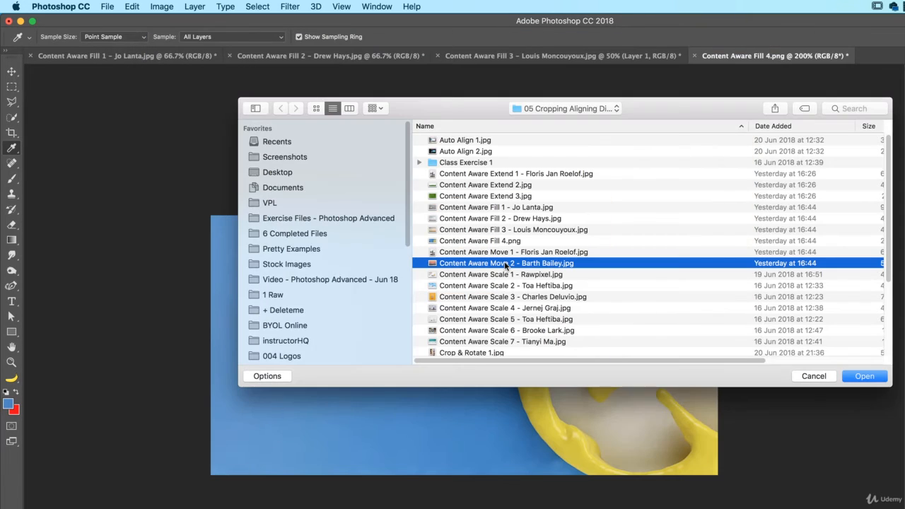
pyautogui.doubleClick(506, 263)
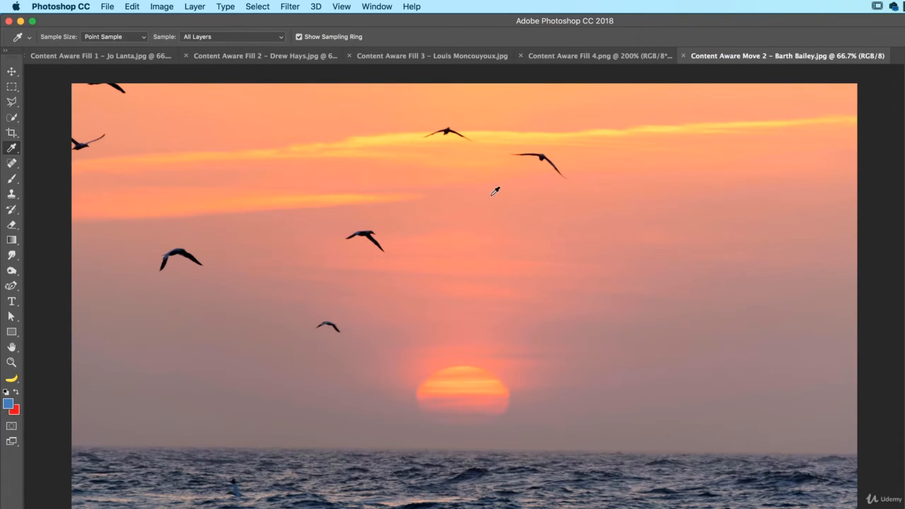
# Outline the bird on the bright cloud streak at the top centre of the sky with a polygonal lasso selection.
pyautogui.press('l')
pyautogui.click(453, 119)
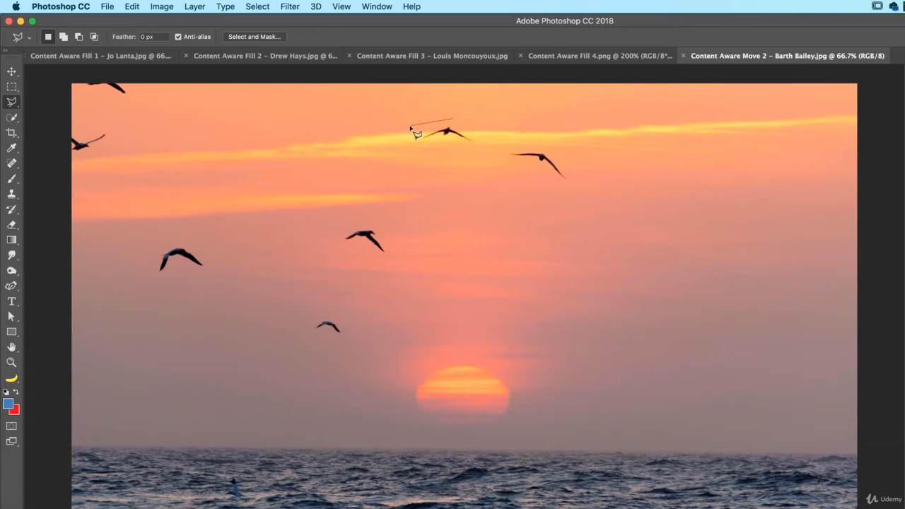
pyautogui.click(411, 126)
pyautogui.click(415, 148)
pyautogui.click(485, 139)
pyautogui.doubleClick(460, 129)
# Add the remaining six birds to the selection with loose freehand lasso outlines, including the two cut off by the image edges.
pyautogui.hotkey('shift', 'l')
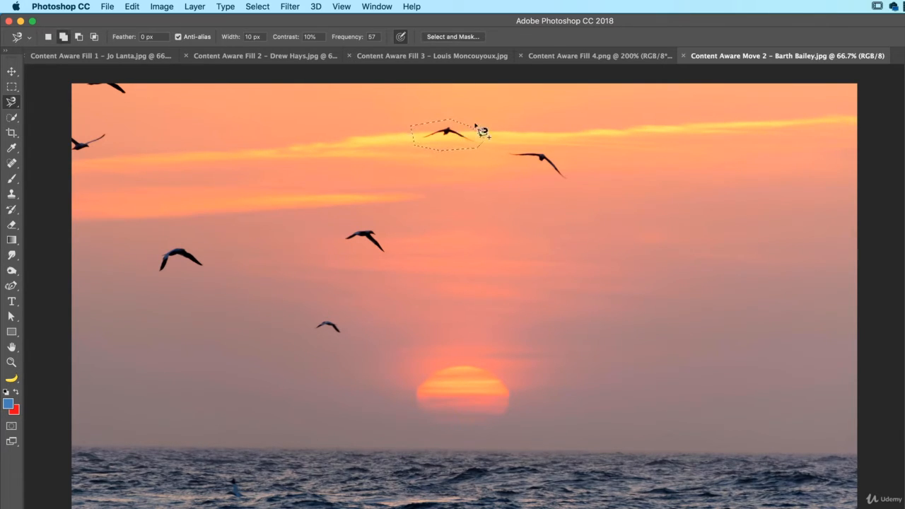
pyautogui.hotkey('shift', 'l')
pyautogui.moveTo(523, 142)
pyautogui.mouseDown()
pyautogui.moveTo(507, 164)
pyautogui.moveTo(577, 183)
pyautogui.moveTo(552, 148)
pyautogui.moveTo(523, 141)
pyautogui.mouseUp()
pyautogui.moveTo(364, 221)
pyautogui.mouseDown()
pyautogui.moveTo(340, 232)
pyautogui.moveTo(337, 246)
pyautogui.moveTo(386, 259)
pyautogui.moveTo(394, 240)
pyautogui.moveTo(364, 221)
pyautogui.mouseUp()
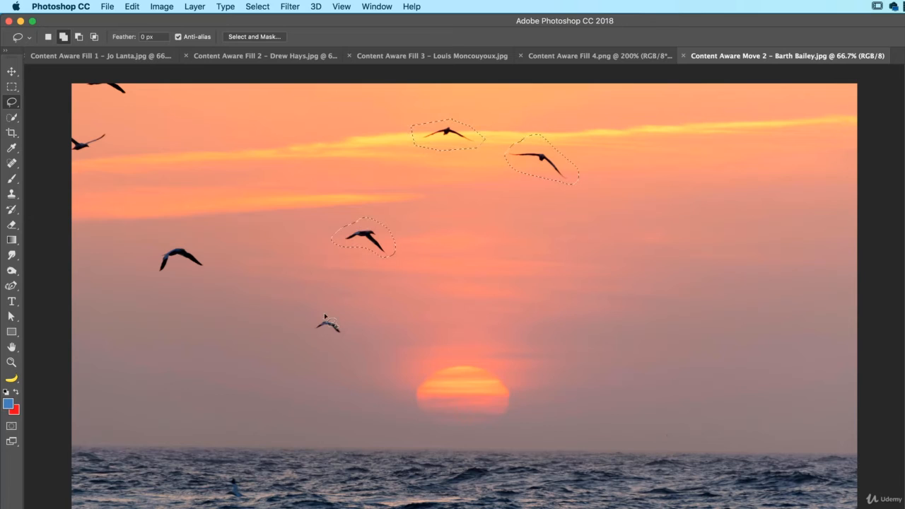
pyautogui.moveTo(327, 313)
pyautogui.mouseDown()
pyautogui.moveTo(307, 333)
pyautogui.moveTo(335, 341)
pyautogui.moveTo(352, 334)
pyautogui.moveTo(327, 314)
pyautogui.mouseUp()
pyautogui.moveTo(166, 243)
pyautogui.mouseDown()
pyautogui.moveTo(157, 286)
pyautogui.moveTo(176, 270)
pyautogui.moveTo(217, 265)
pyautogui.moveTo(162, 245)
pyautogui.mouseUp()
pyautogui.moveTo(72, 128)
pyautogui.mouseDown()
pyautogui.moveTo(112, 129)
pyautogui.moveTo(115, 140)
pyautogui.moveTo(80, 154)
pyautogui.mouseUp()
pyautogui.moveTo(81, 83)
pyautogui.mouseDown()
pyautogui.moveTo(116, 108)
pyautogui.moveTo(131, 82)
pyautogui.mouseUp()
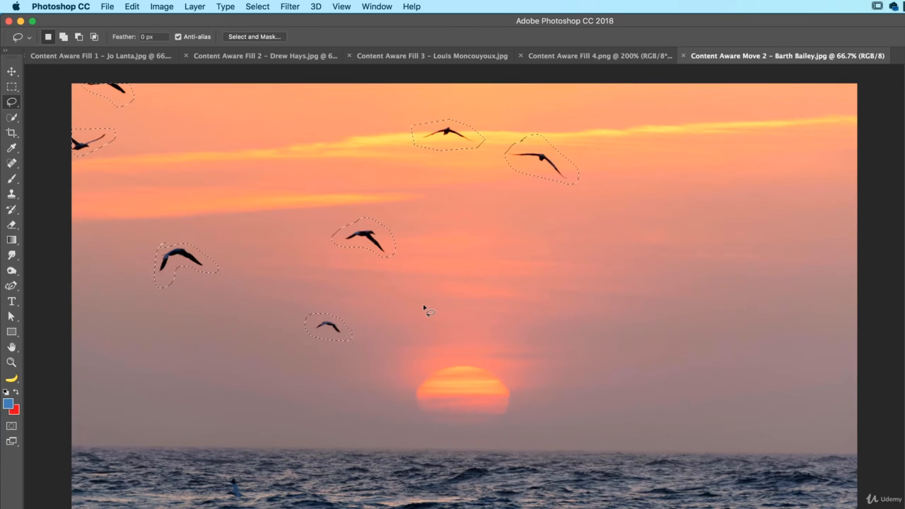
# Remove all the selected birds with a Content-Aware fill at Normal mode and 100% opacity, and clear the selection.
pyautogui.hotkey('shift', 'BackSpace')
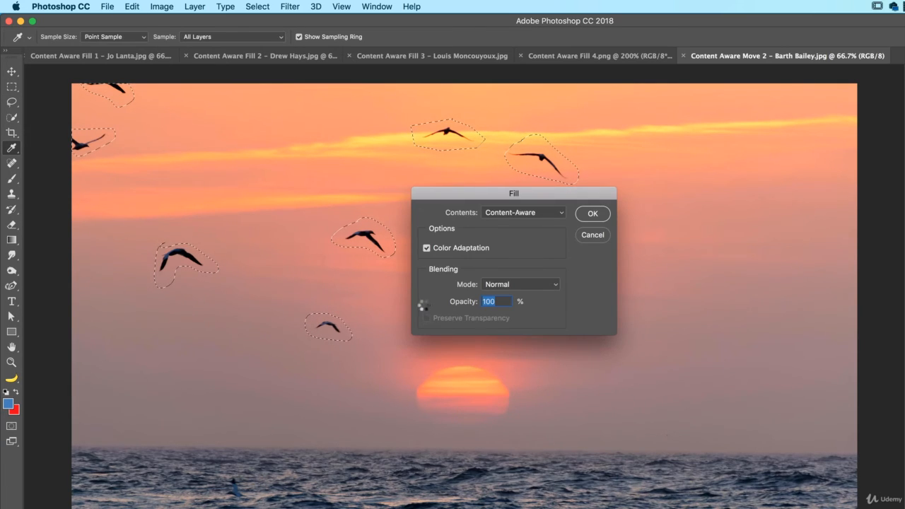
pyautogui.press('Return')
pyautogui.press('super+d')
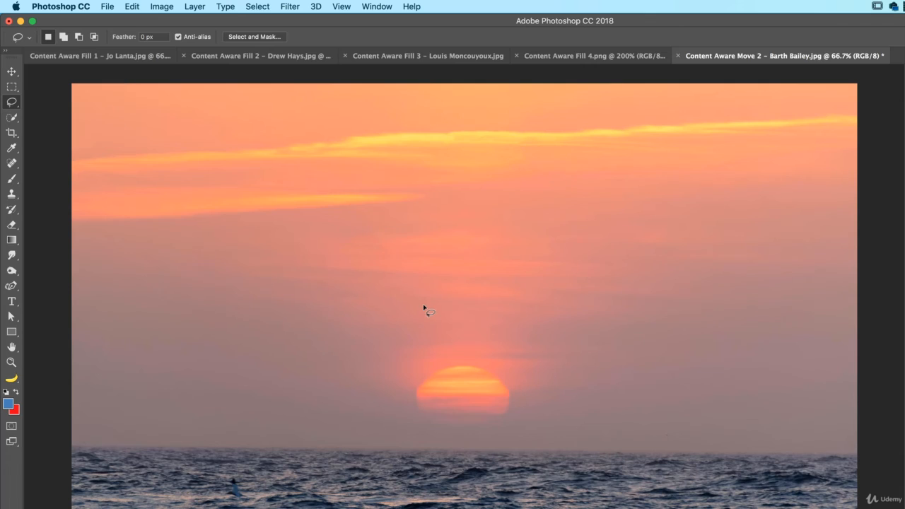